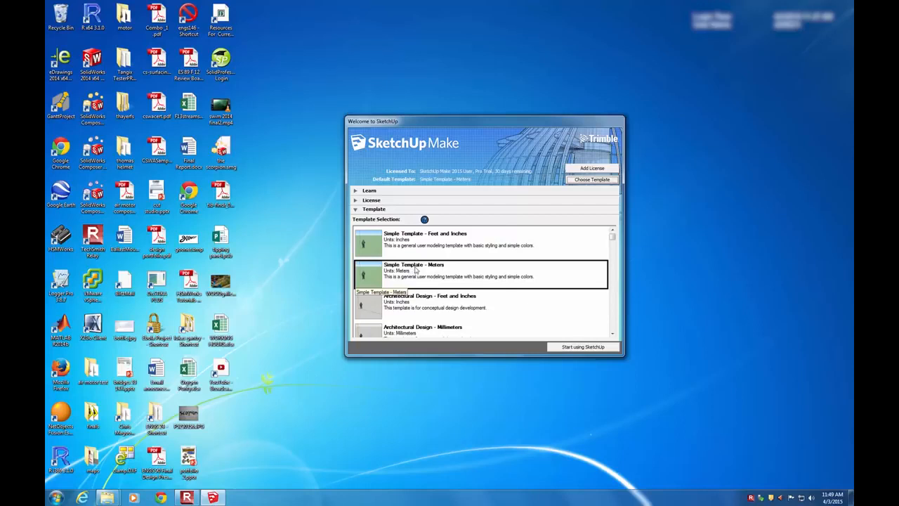
# - Start a model from the Simple Template - Meters and show the Large Tool Set and Views toolbars
pyautogui.click(578, 347)
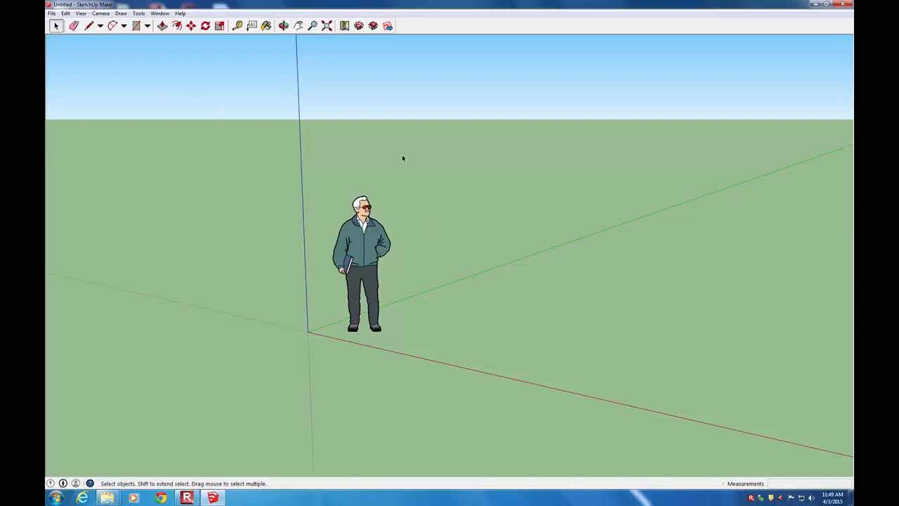
pyautogui.click(81, 14)
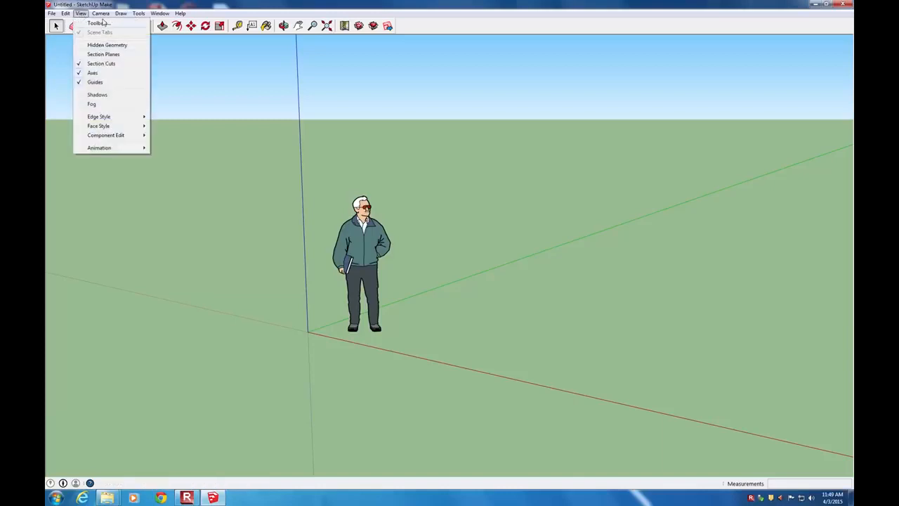
pyautogui.click(98, 23)
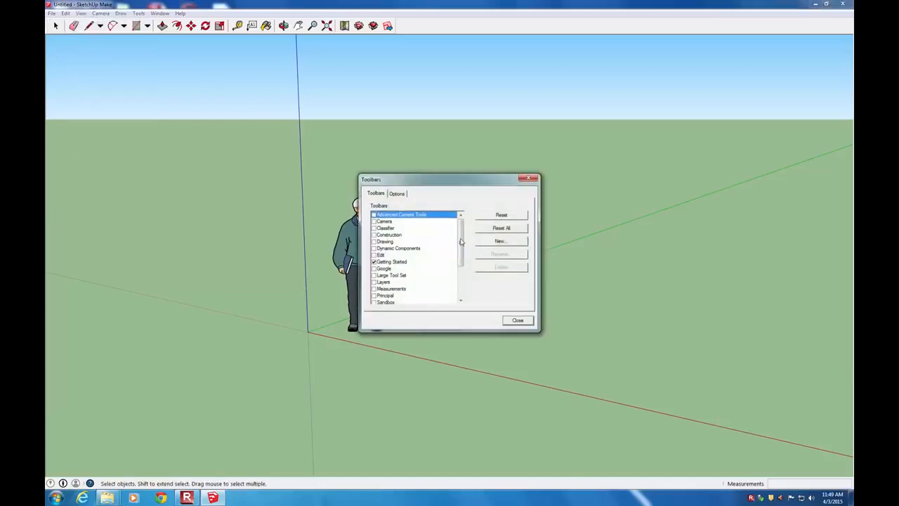
pyautogui.scroll(-1, 456, 244)
pyautogui.click(374, 255)
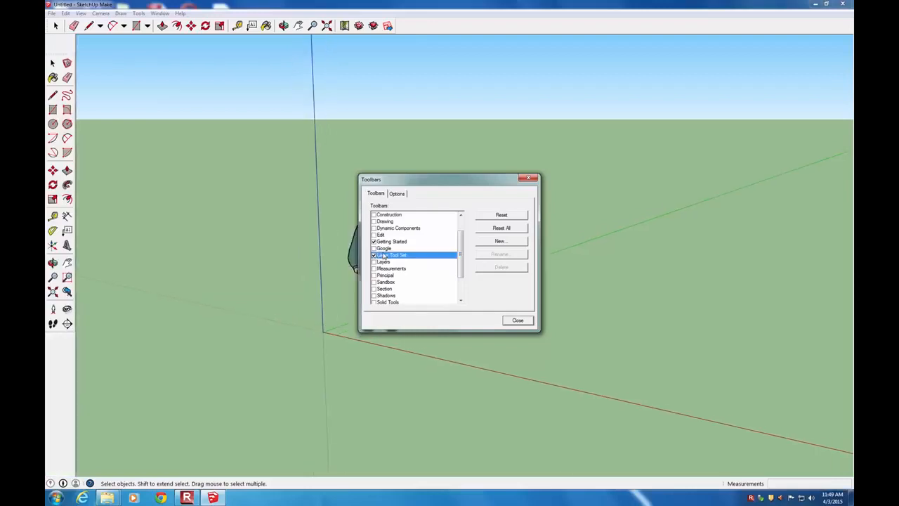
pyautogui.moveTo(460, 256); pyautogui.dragTo(460, 278)
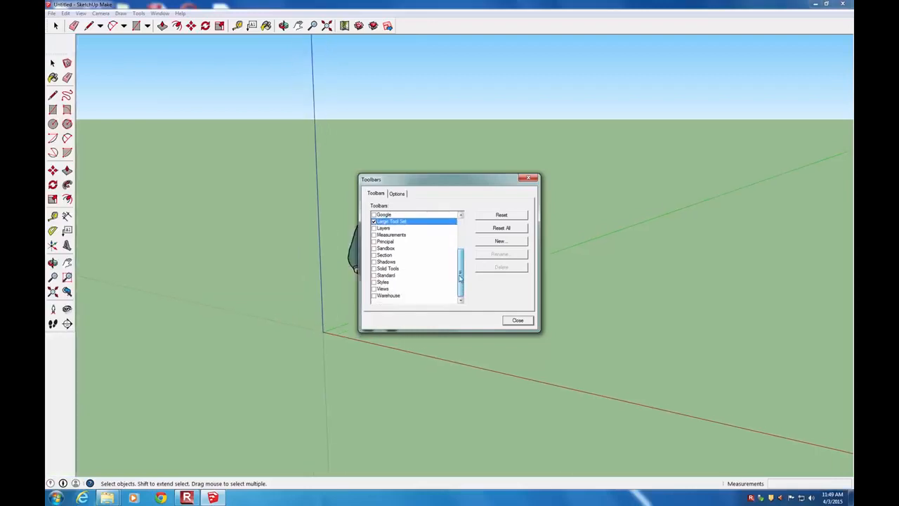
pyautogui.click(374, 288)
pyautogui.click(518, 320)
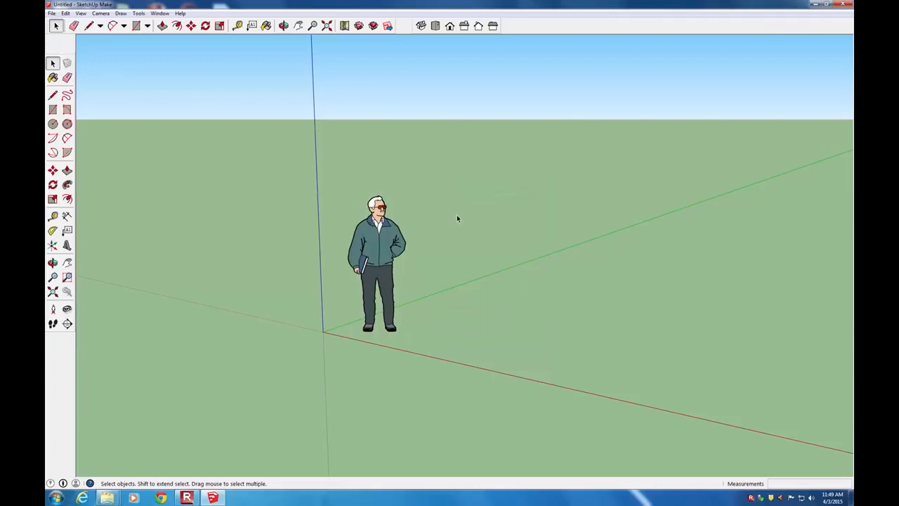
# - Delete the default standing figure and draw a 1 m by 1 m square on the ground from the origin
pyautogui.click(373, 252)
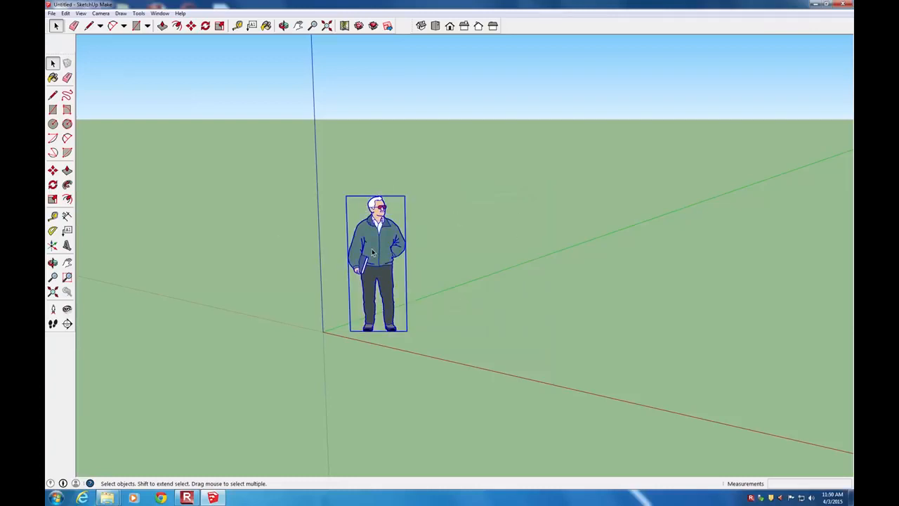
pyautogui.press('Delete')
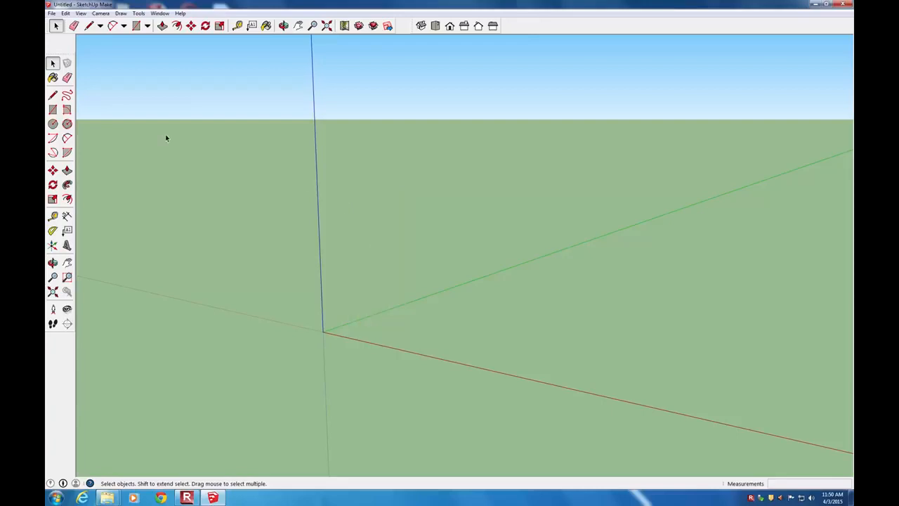
pyautogui.click(53, 109)
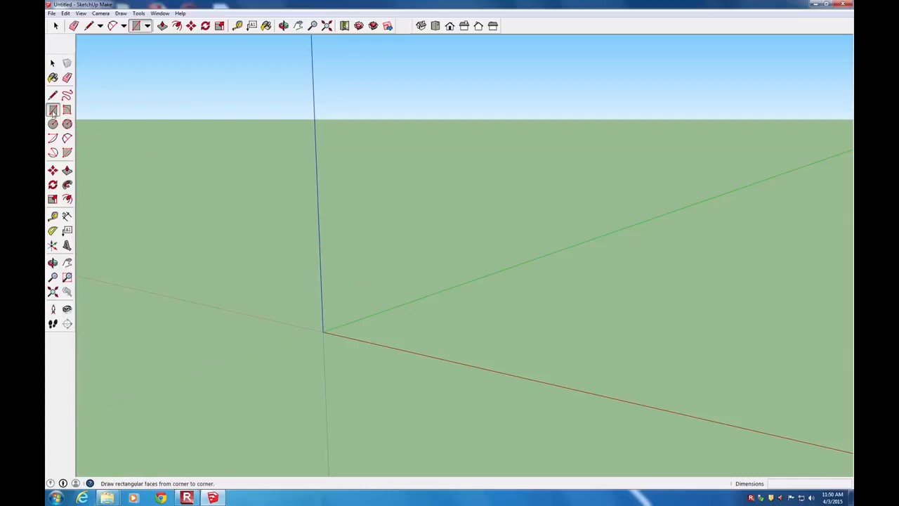
pyautogui.click(326, 331)
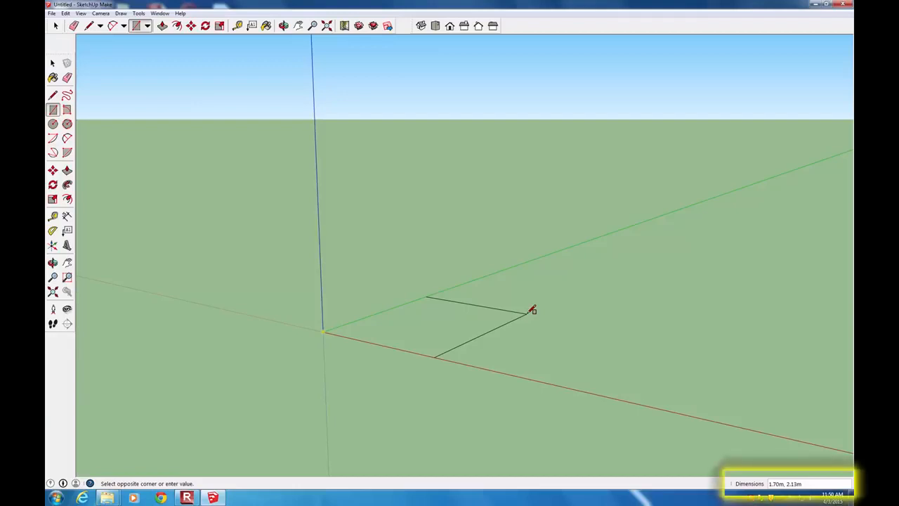
pyautogui.write('1')
pyautogui.press('Return')
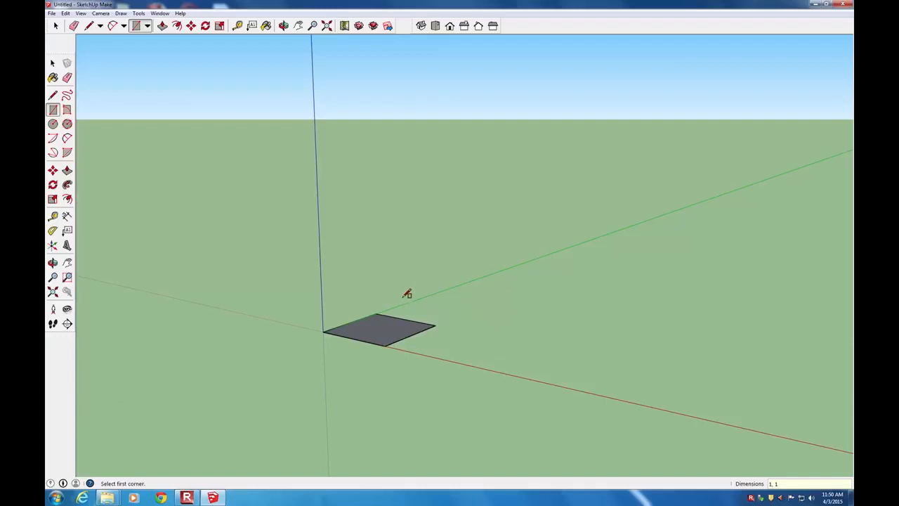
# - Push/Pull the square face up 1 m to form a cube
pyautogui.scroll(3, 391, 344)
pyautogui.click(68, 171)
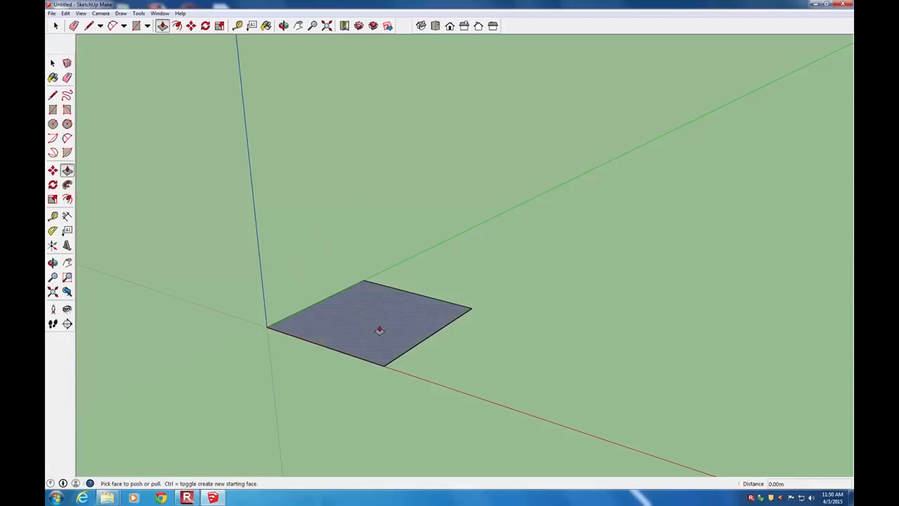
pyautogui.moveTo(366, 315); pyautogui.dragTo(336, 162)
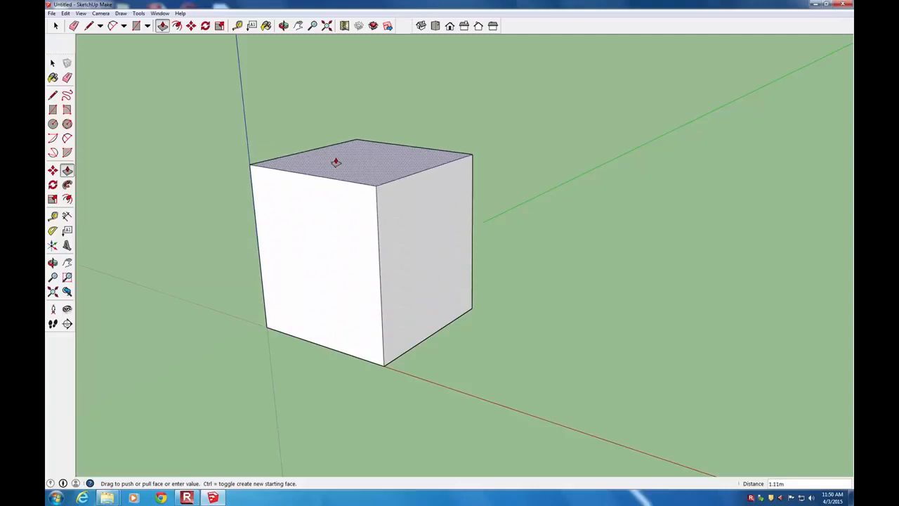
pyautogui.press('Return')
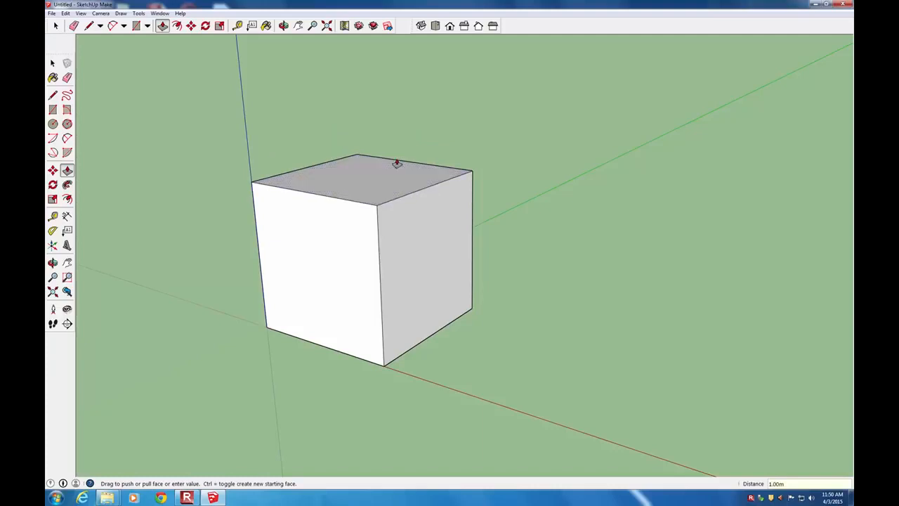
# - Delete the cube's top face and look inside the open box
pyautogui.moveTo(338, 185); pyautogui.dragTo(398, 235, button='middle')
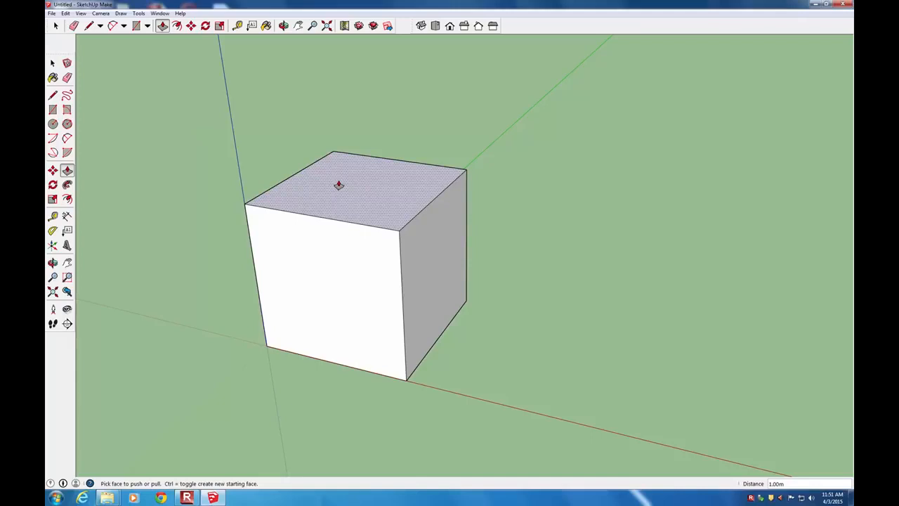
pyautogui.click(51, 64)
pyautogui.click(51, 64)
pyautogui.click(353, 185)
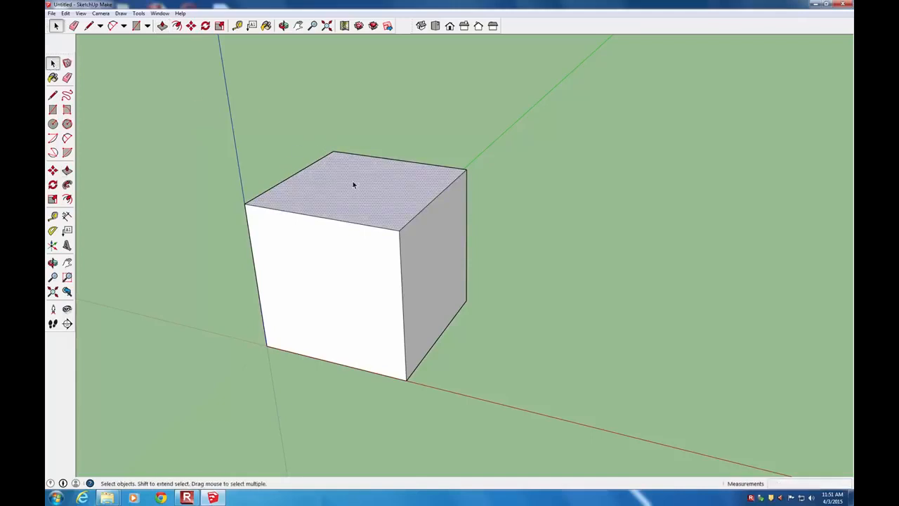
pyautogui.press('Delete')
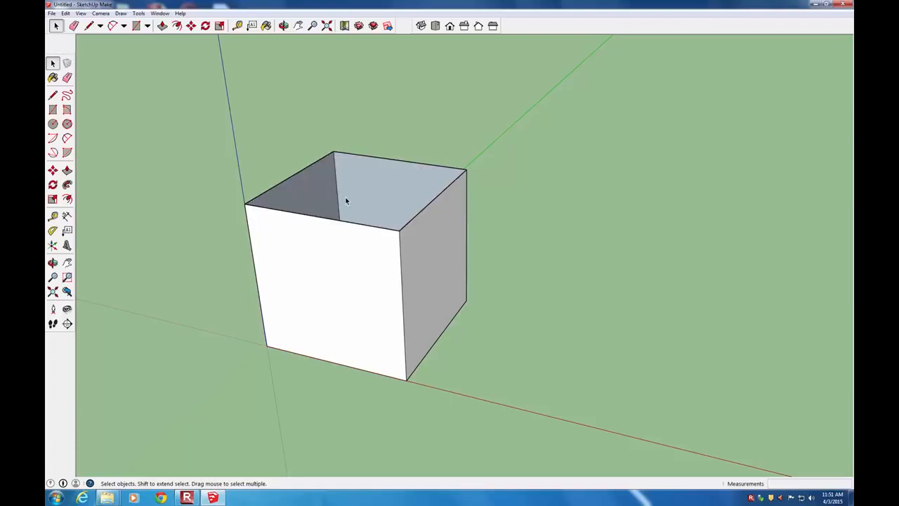
pyautogui.moveTo(372, 170); pyautogui.dragTo(379, 288, button='middle')
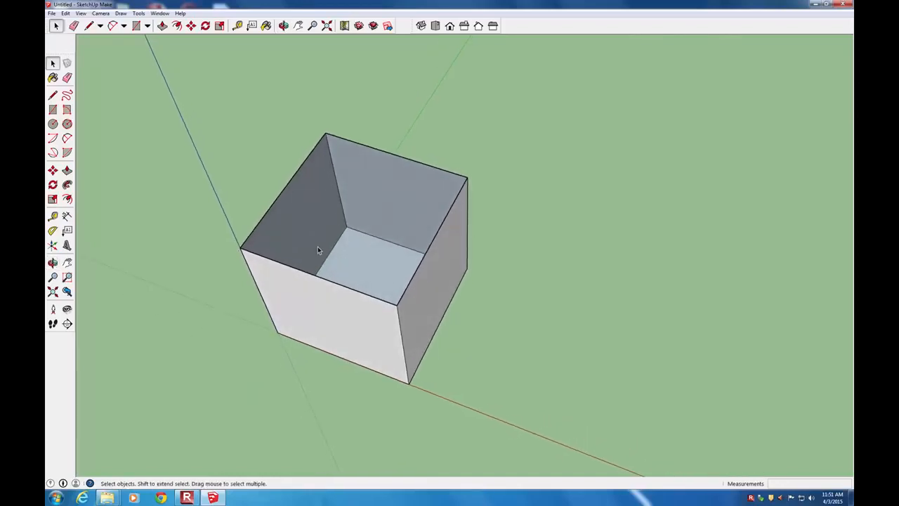
pyautogui.moveTo(362, 237); pyautogui.dragTo(380, 200, button='middle')
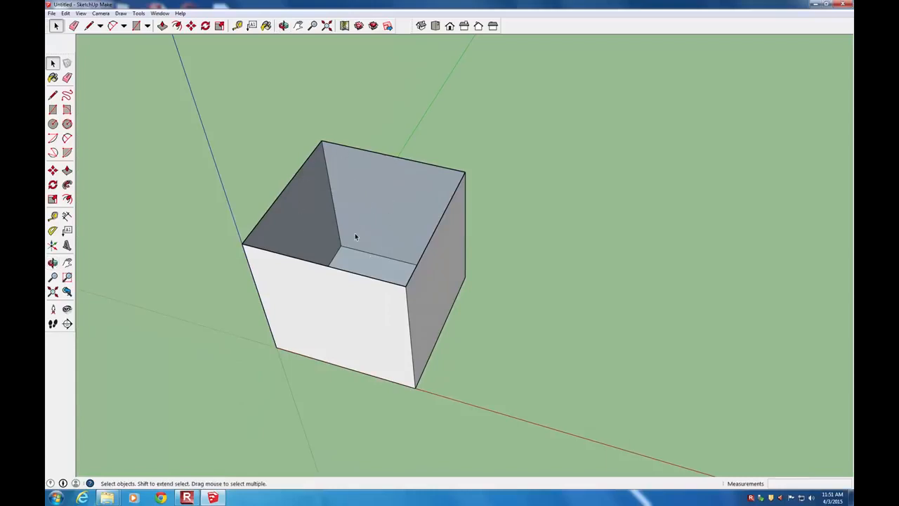
# - Close the open top by drawing a diagonal line about 0.81 m long between two adjacent upper edges, and erase that line
pyautogui.press('l')
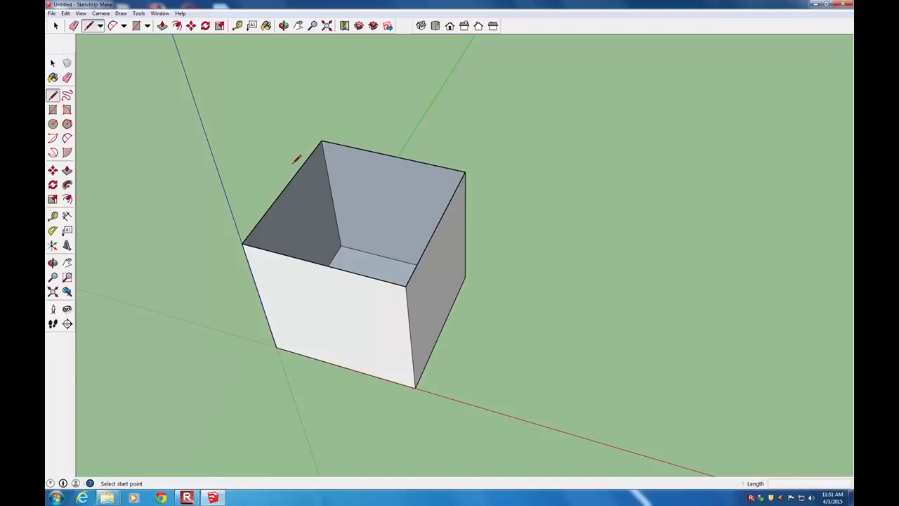
pyautogui.click(286, 187)
pyautogui.click(345, 270)
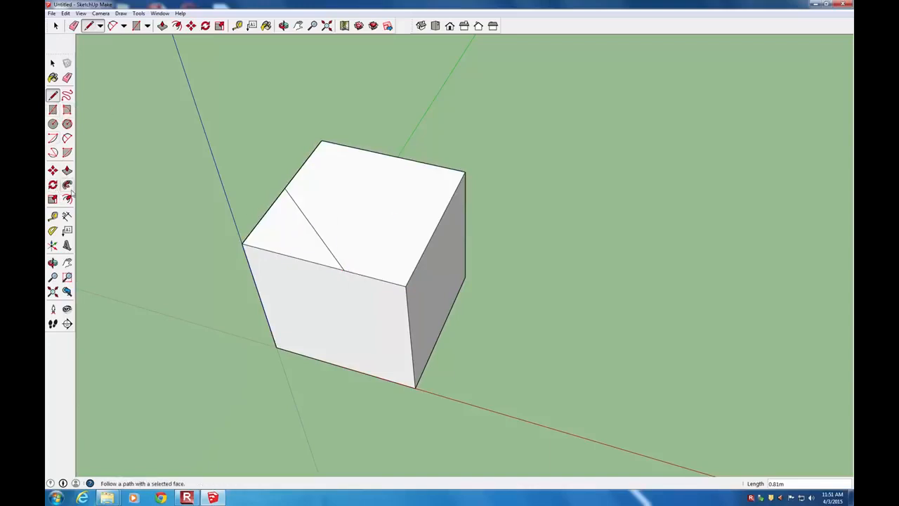
pyautogui.click(66, 78)
pyautogui.click(295, 207)
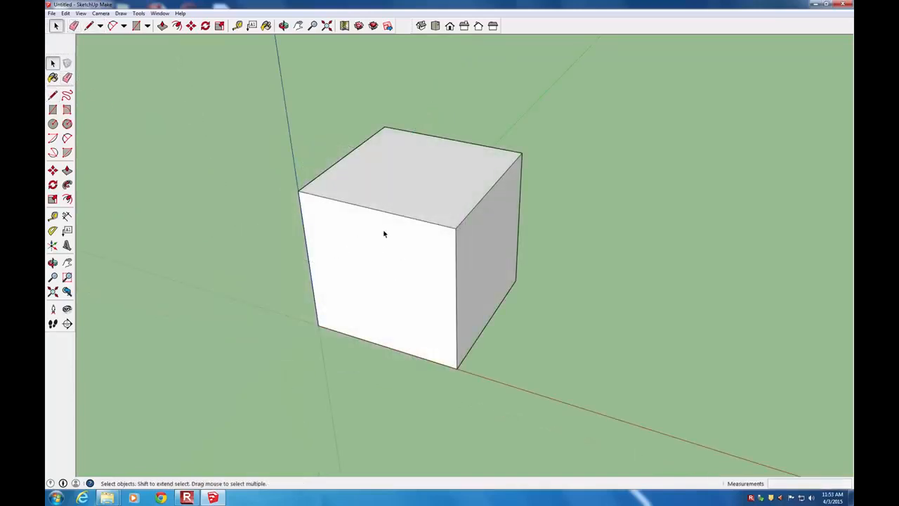
# - Examine the closed cube at closer and farther zoom distances and pan it sideways across the view
pyautogui.scroll(-3, 391, 231)
pyautogui.scroll(4, 391, 231)
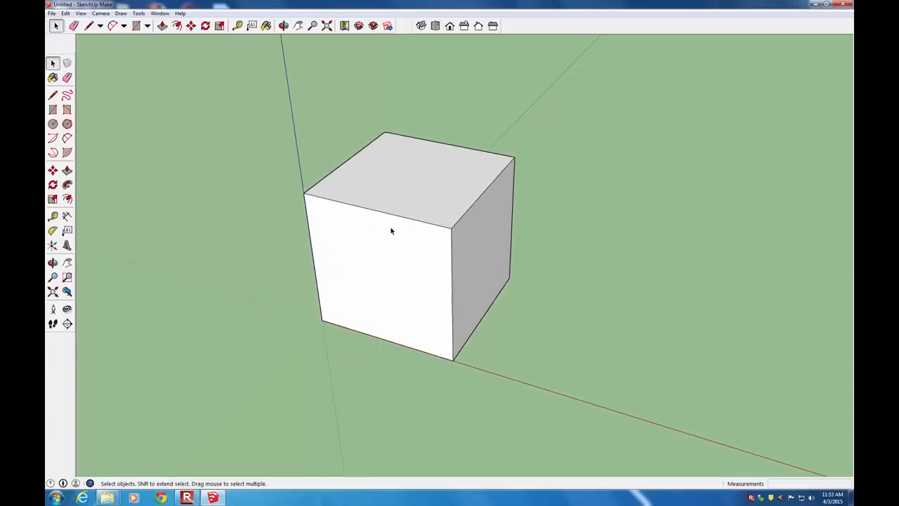
pyautogui.scroll(-3, 391, 231)
pyautogui.scroll(3, 391, 232)
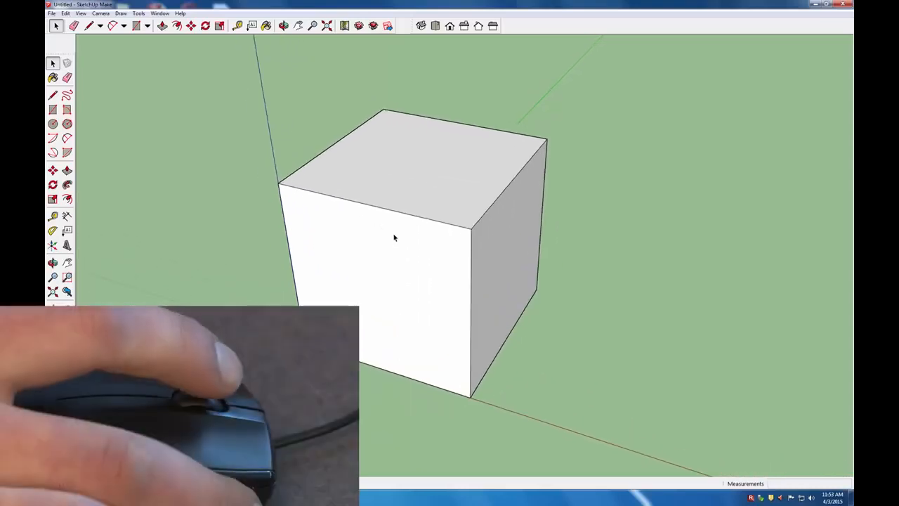
pyautogui.moveTo(390, 253); pyautogui.dragTo(391, 231, button='middle')
pyautogui.scroll(-2, 391, 231)
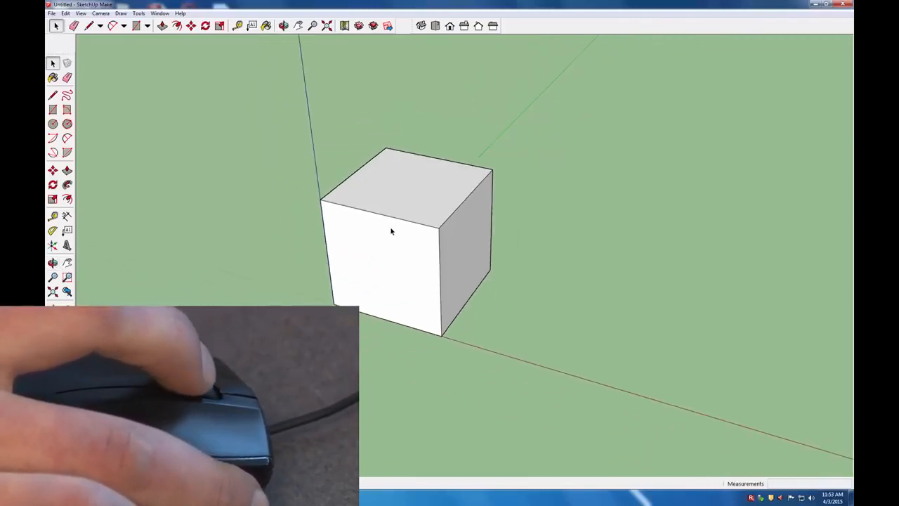
pyautogui.scroll(4, 391, 231)
pyautogui.scroll(-2, 391, 231)
pyautogui.scroll(3, 392, 231)
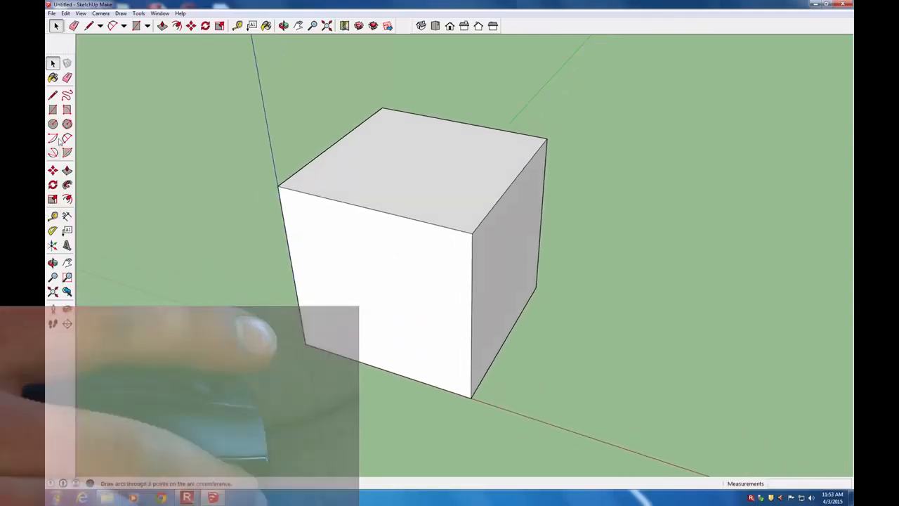
pyautogui.click(67, 263)
pyautogui.moveTo(359, 260); pyautogui.dragTo(423, 261)
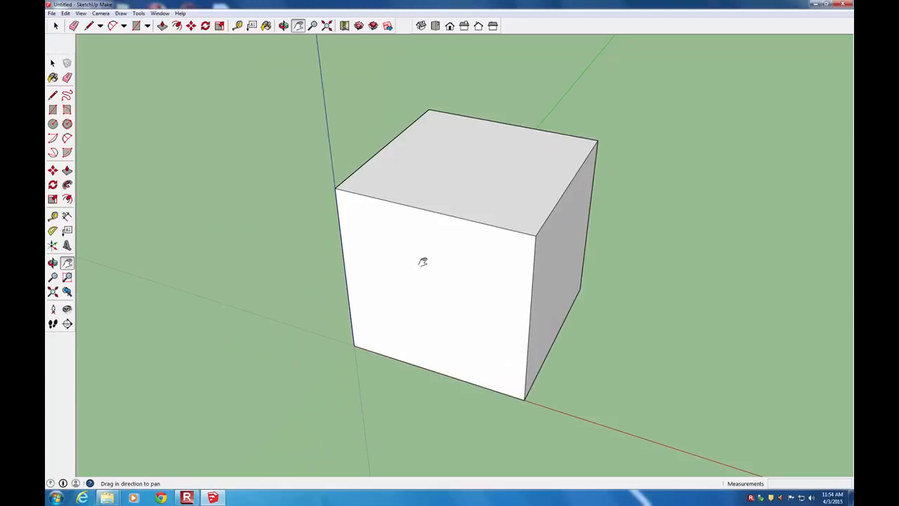
pyautogui.press('space')
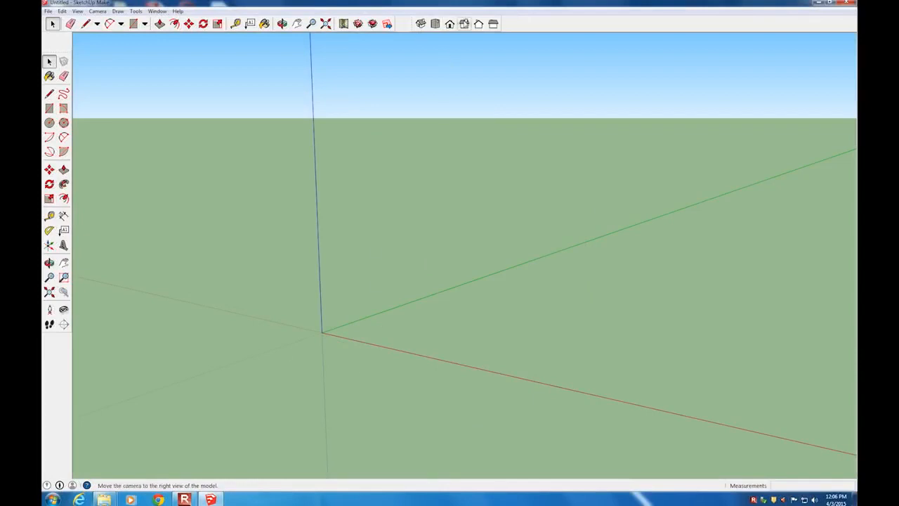
# - From the right view of the empty model, draw a vertical 0.5 m by 0.5 m square at the origin on the green-blue plane
pyautogui.click(465, 24)
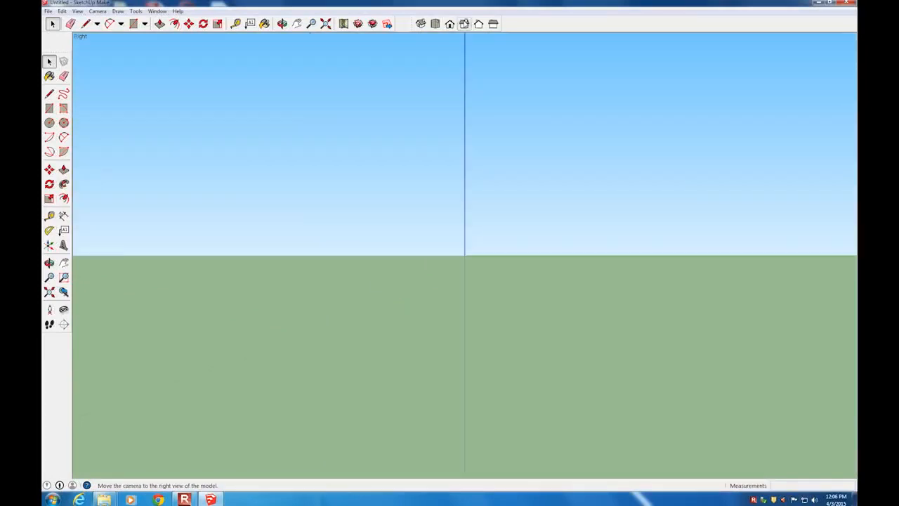
pyautogui.moveTo(564, 168); pyautogui.dragTo(669, 248, button='middle')
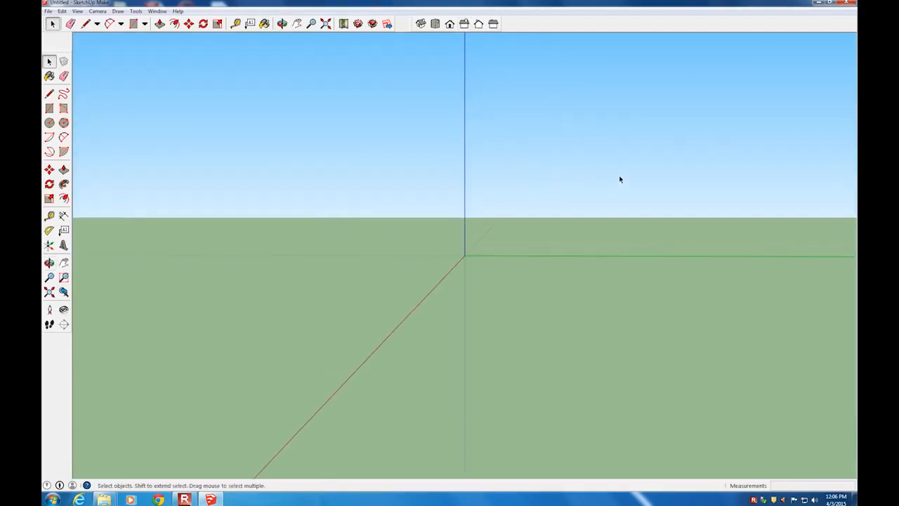
pyautogui.click(49, 109)
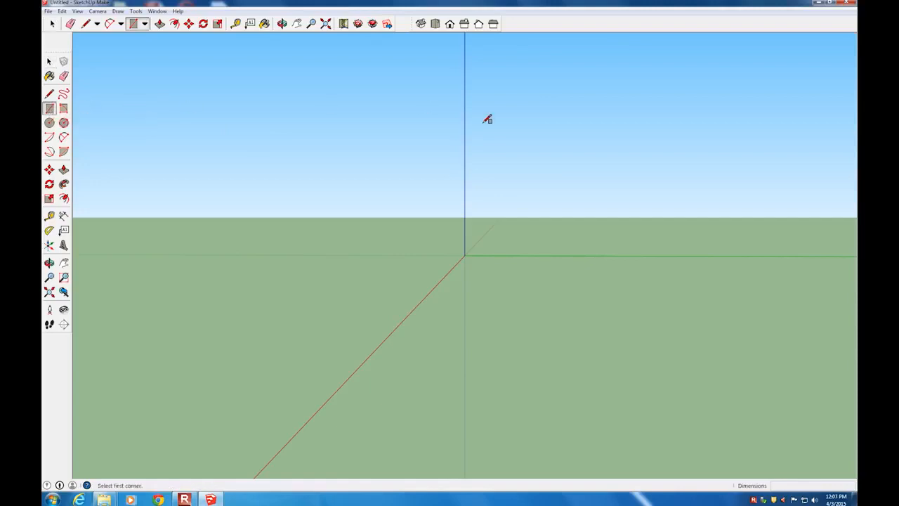
pyautogui.click(467, 255)
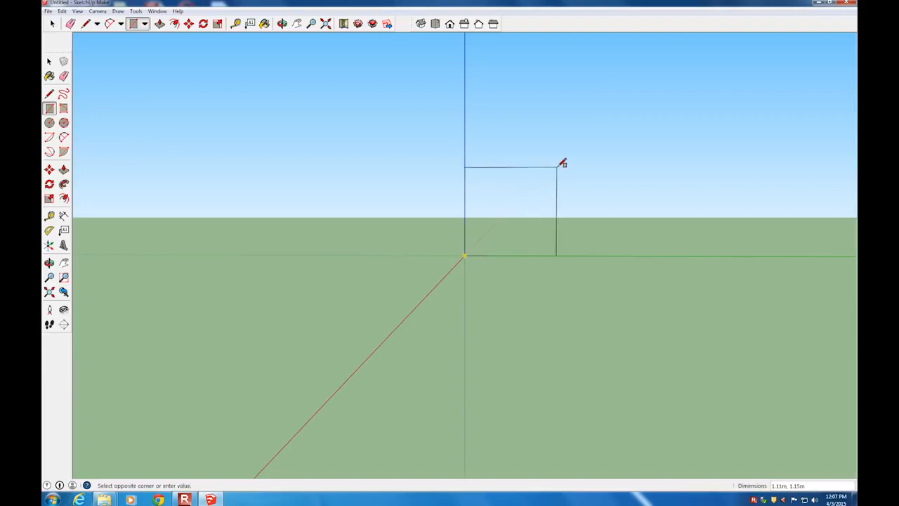
pyautogui.write('5, .5')
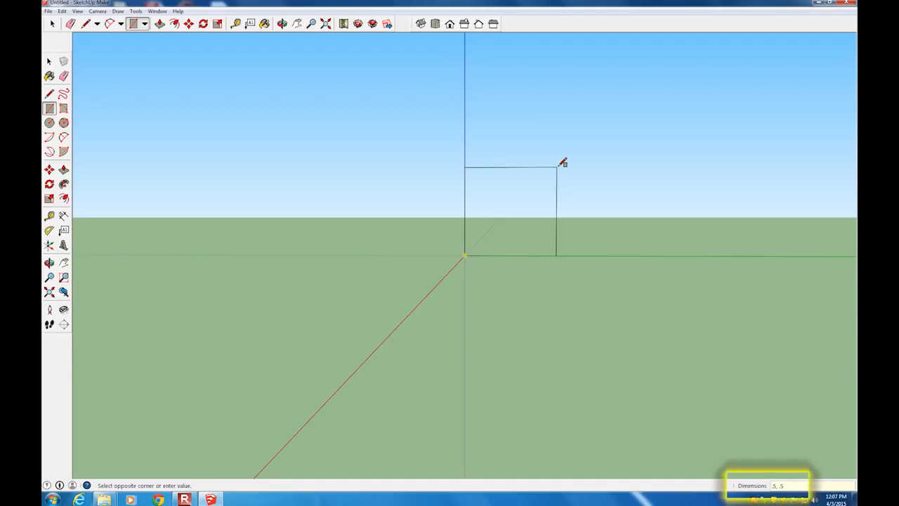
pyautogui.press('Return')
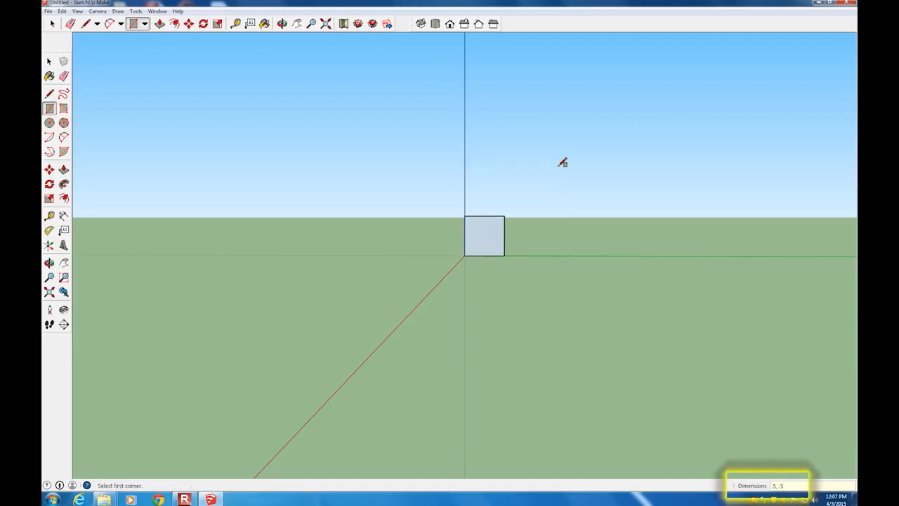
pyautogui.scroll(1, 507, 222)
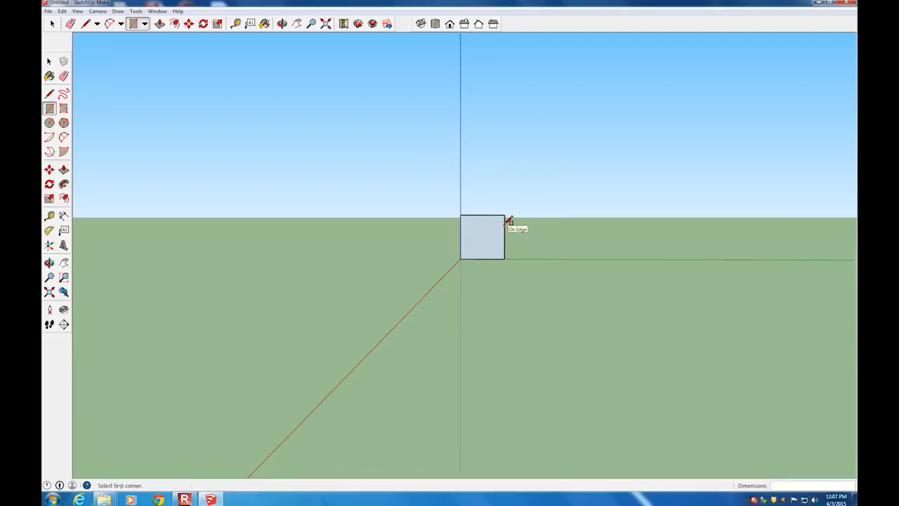
# - Draw an upright strip 0.5 m tall and about 0.1 m wide above the square's corner farthest from the origin, flush with its outer edge
pyautogui.scroll(3, 507, 222)
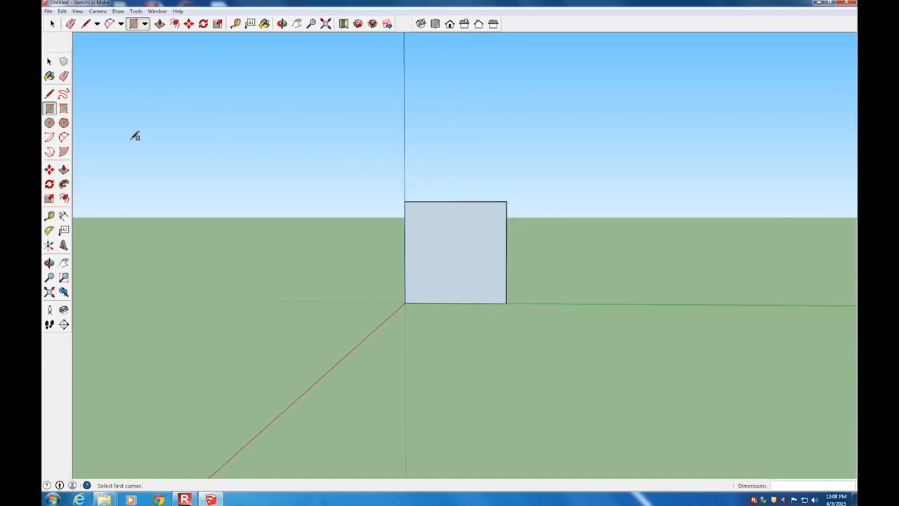
pyautogui.click(50, 94)
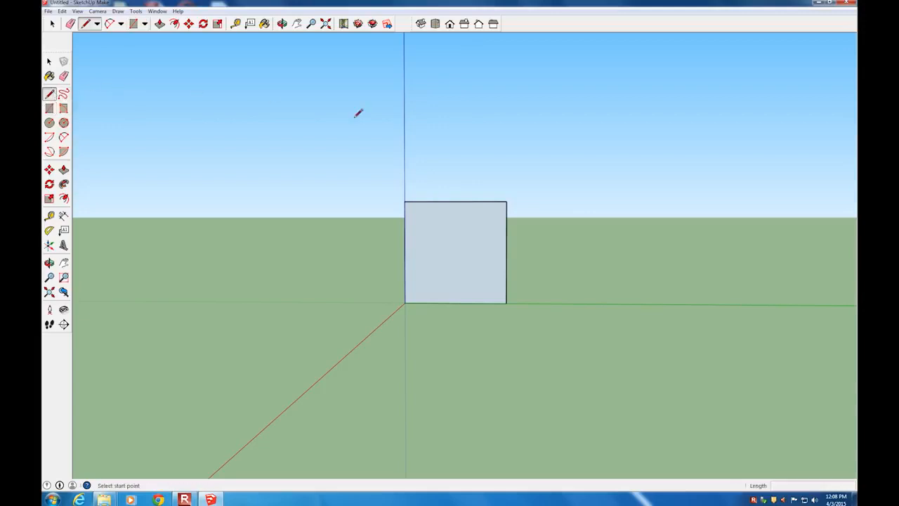
pyautogui.click(506, 203)
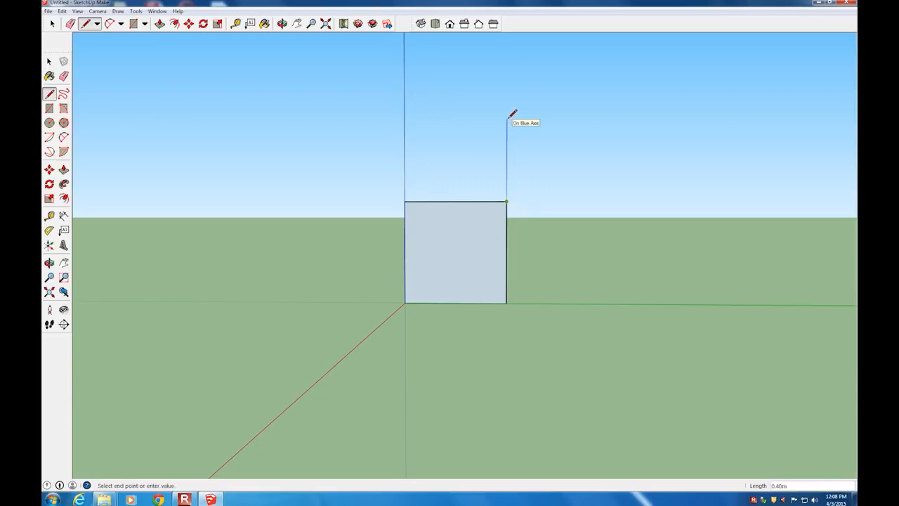
pyautogui.write('.5')
pyautogui.press('Return')
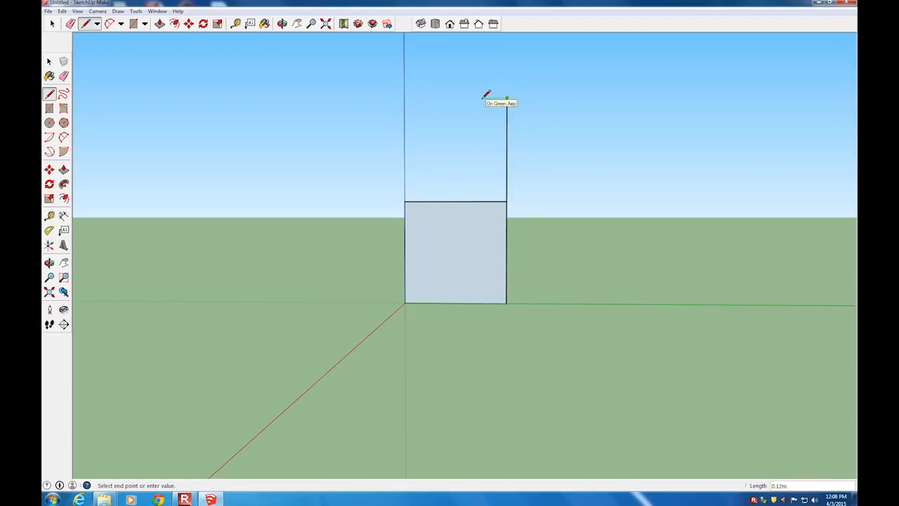
pyautogui.click(486, 98)
pyautogui.click(486, 202)
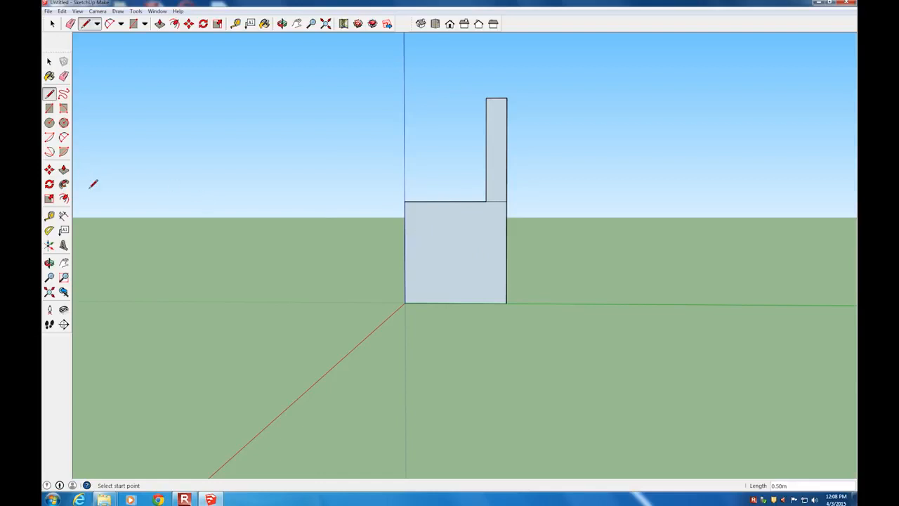
# - Offset the square face's edges inward by 0.1 m
pyautogui.click(64, 200)
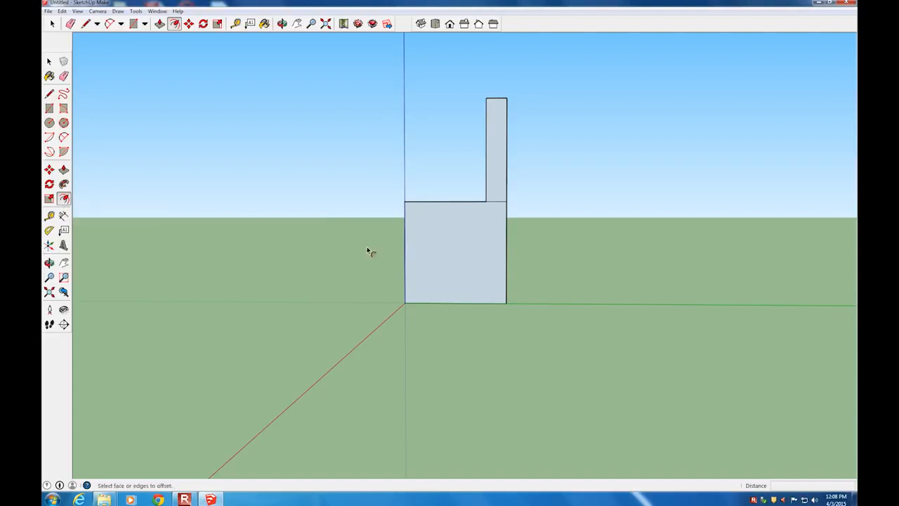
pyautogui.click(405, 249)
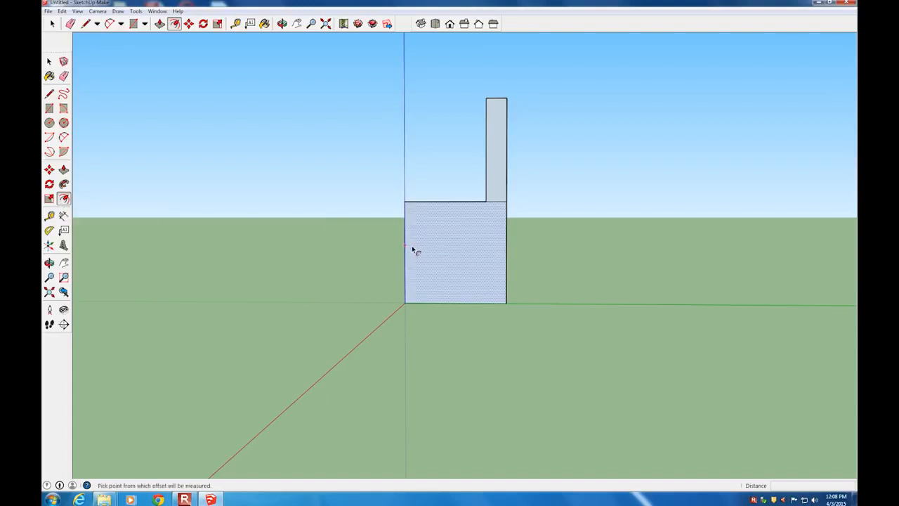
pyautogui.click(409, 249)
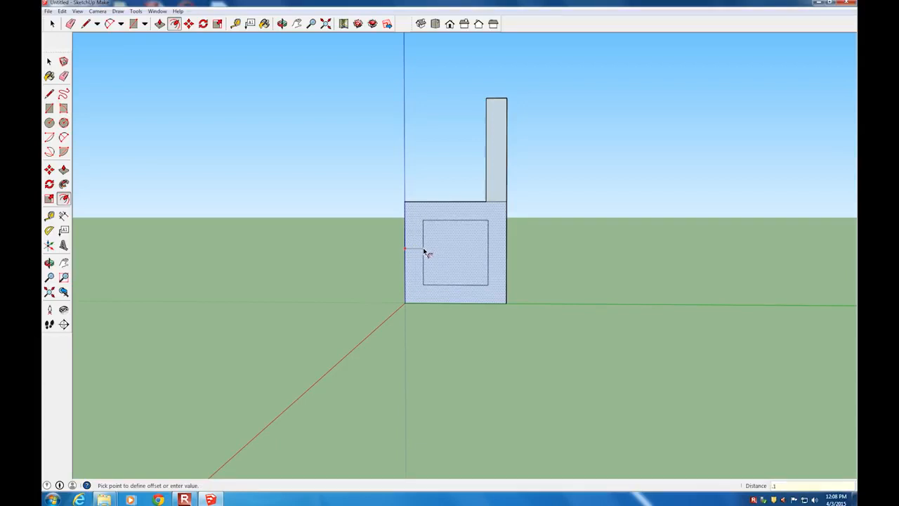
pyautogui.press('Return')
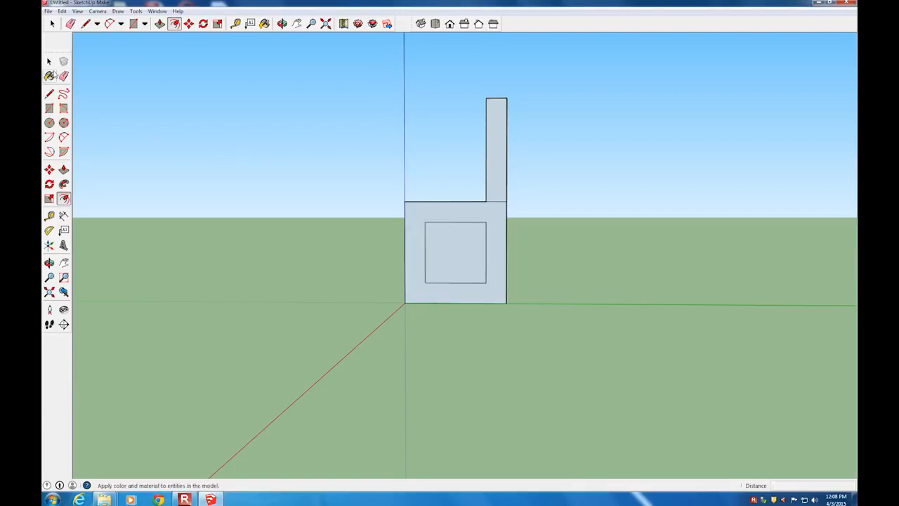
# - Draw a diagonal line about 0.71 m long across the square from its upper-left corner to its lower-right corner
pyautogui.click(49, 95)
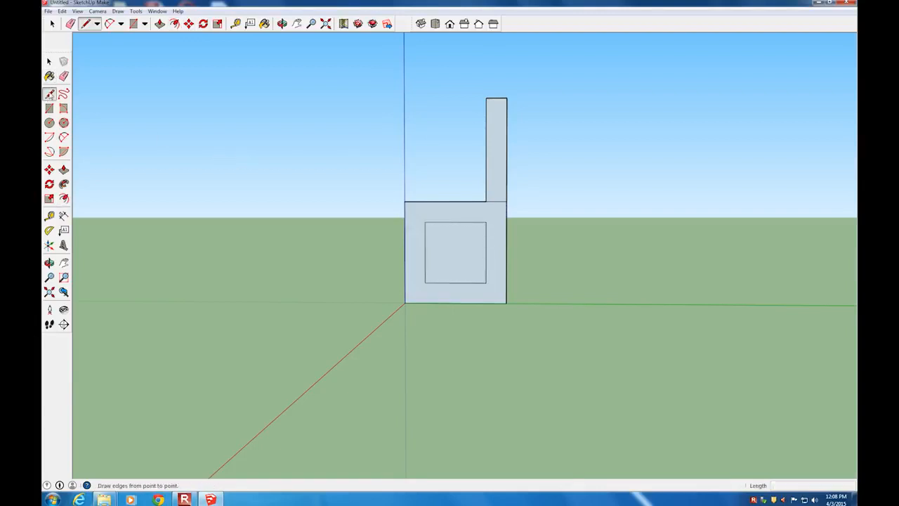
pyautogui.click(405, 202)
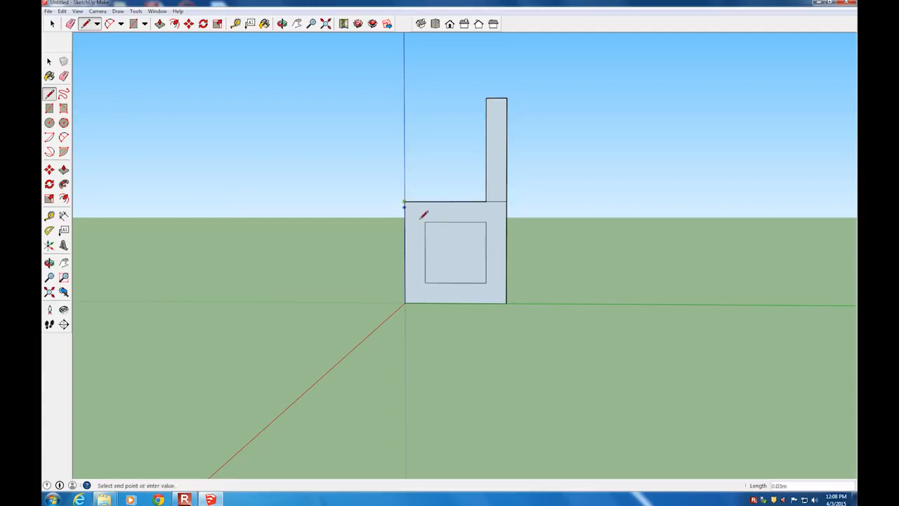
pyautogui.click(506, 302)
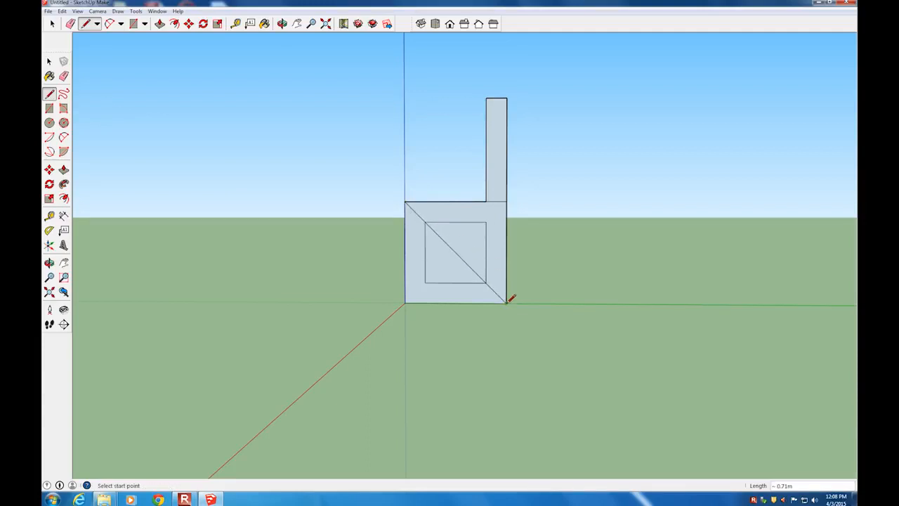
# - From the inner square's upper-left corner, draw a 0.05 m line perpendicular to the diagonal, continuing parallel to it down to the inner right edge
pyautogui.click(425, 222)
pyautogui.scroll(4, 434, 214)
pyautogui.scroll(1, 436, 213)
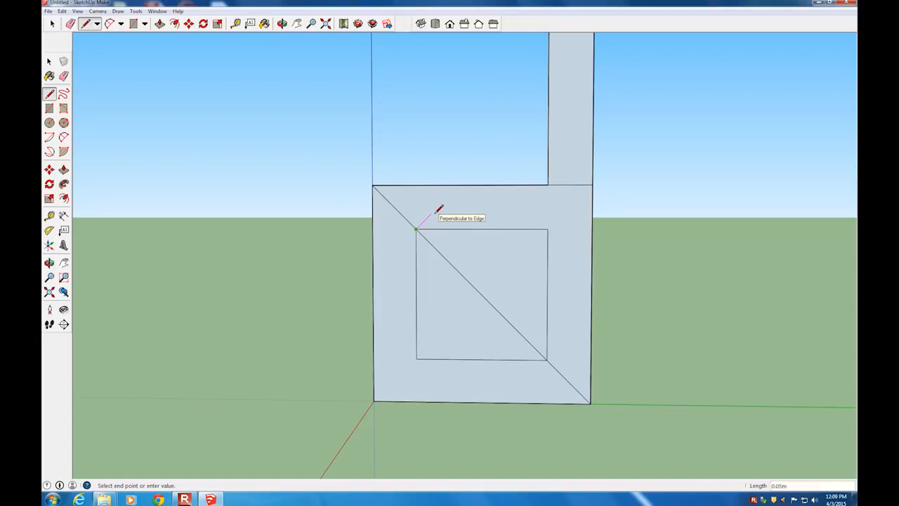
pyautogui.write('.')
pyautogui.press('Return')
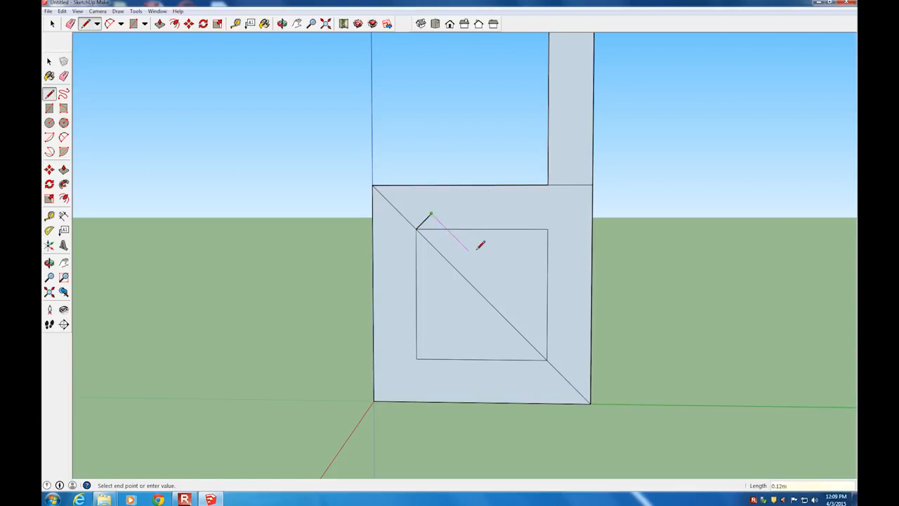
pyautogui.click(548, 328)
# - Draw a 0.05 m perpendicular line on the diagonal's lower side, continuing parallel to the diagonal for about 0.37 m to the inner bottom edge
pyautogui.click(416, 228)
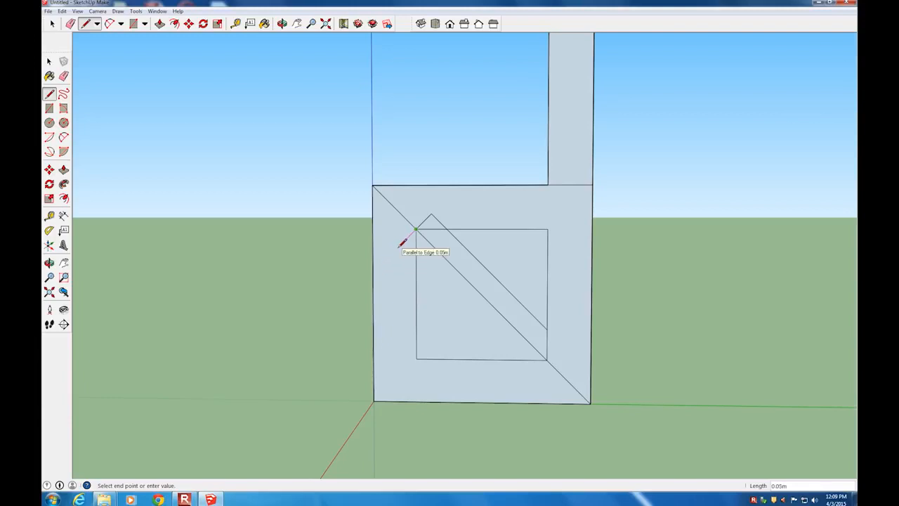
pyautogui.press('Escape')
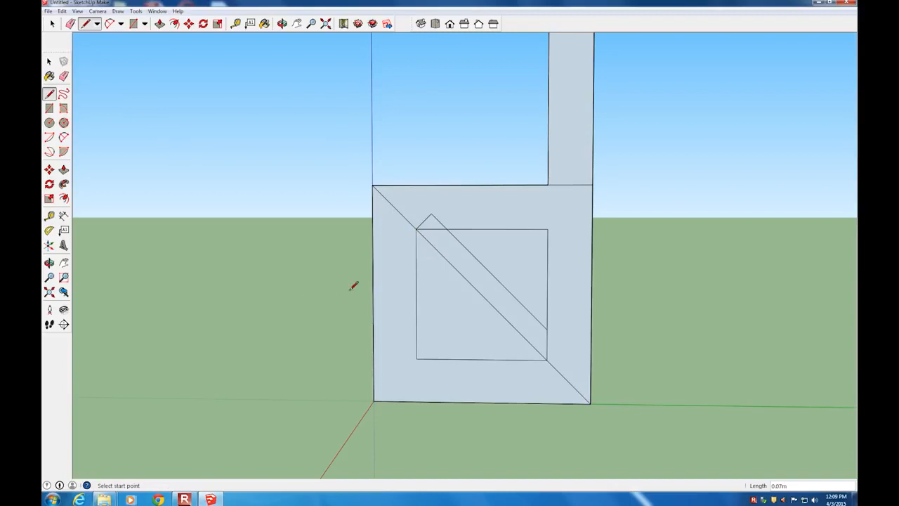
pyautogui.click(417, 229)
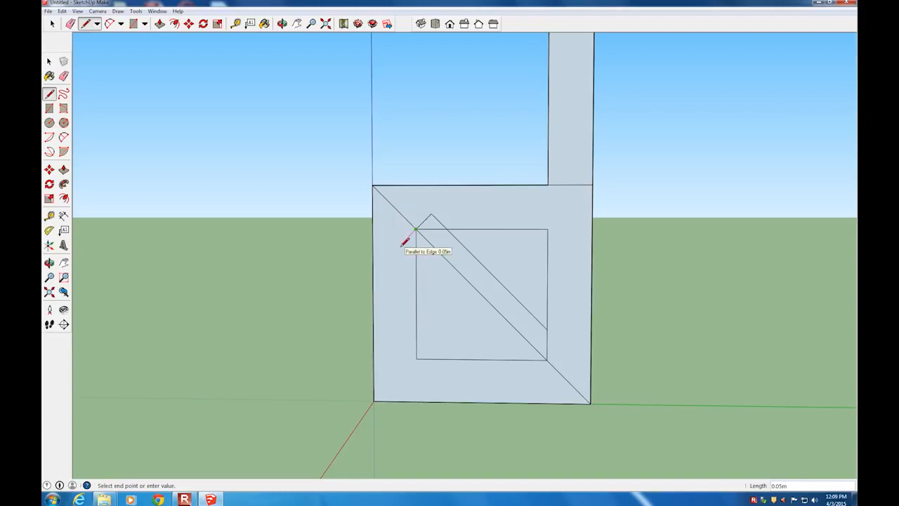
pyautogui.write('.')
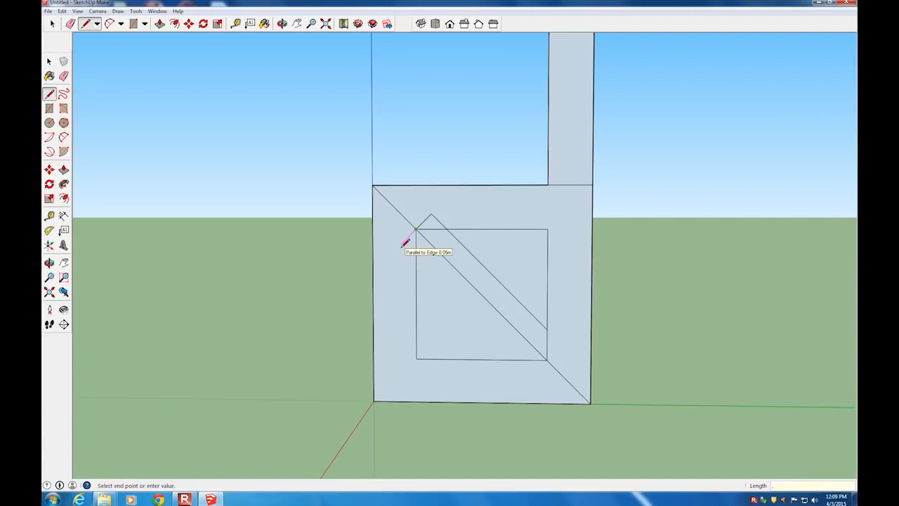
pyautogui.write('05')
pyautogui.press('Return')
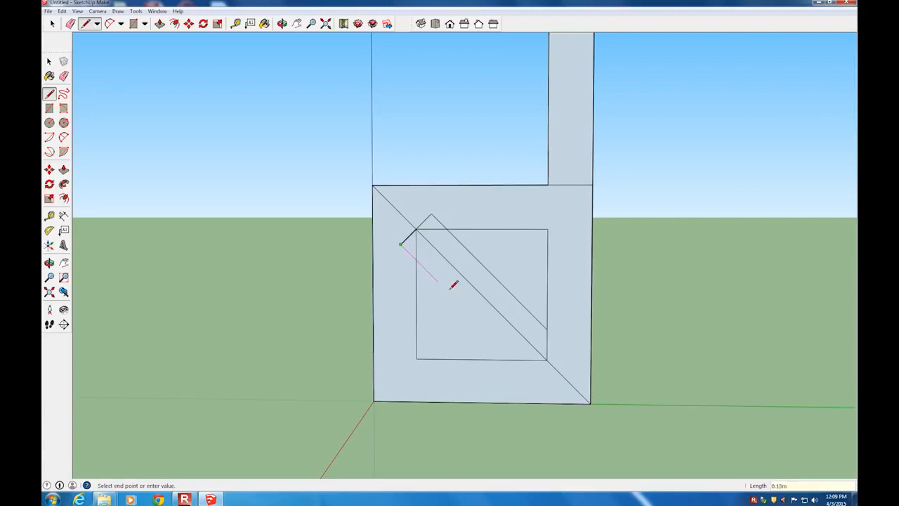
pyautogui.click(517, 359)
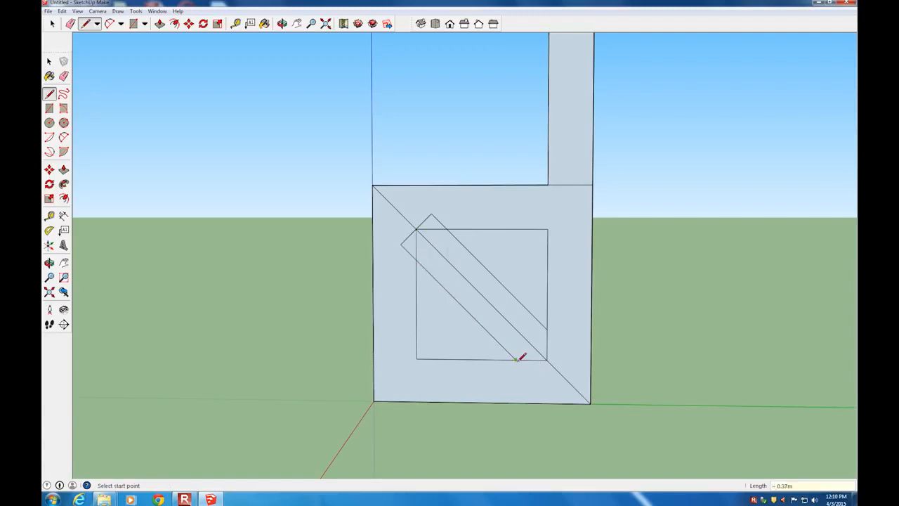
# - Erase the central diagonal and the surplus edges at both ends of the brace, leaving two separate triangles inside the square
pyautogui.click(63, 76)
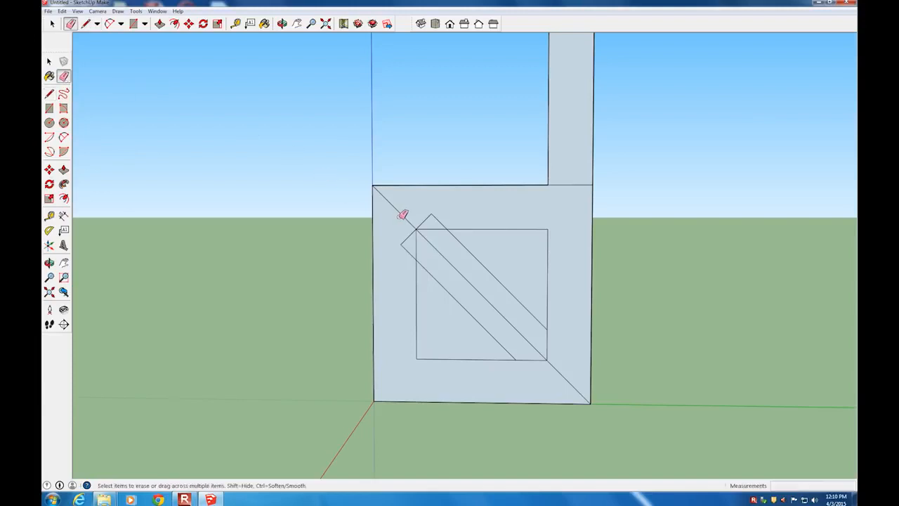
pyautogui.moveTo(401, 215); pyautogui.dragTo(428, 203)
pyautogui.moveTo(430, 215); pyautogui.dragTo(450, 215)
pyautogui.moveTo(408, 237)
pyautogui.mouseDown()
pyautogui.moveTo(410, 257)
pyautogui.moveTo(437, 218)
pyautogui.mouseUp()
pyautogui.moveTo(537, 372)
pyautogui.mouseDown()
pyautogui.moveTo(564, 341)
pyautogui.moveTo(555, 371)
pyautogui.mouseUp()
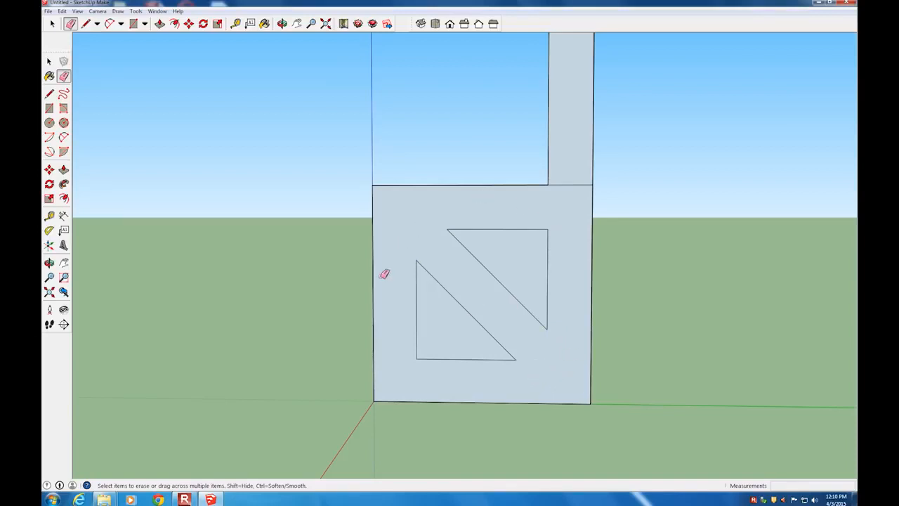
# - Delete the two triangular faces to make openings on either side of the diagonal brace
pyautogui.click(49, 61)
pyautogui.click(445, 319)
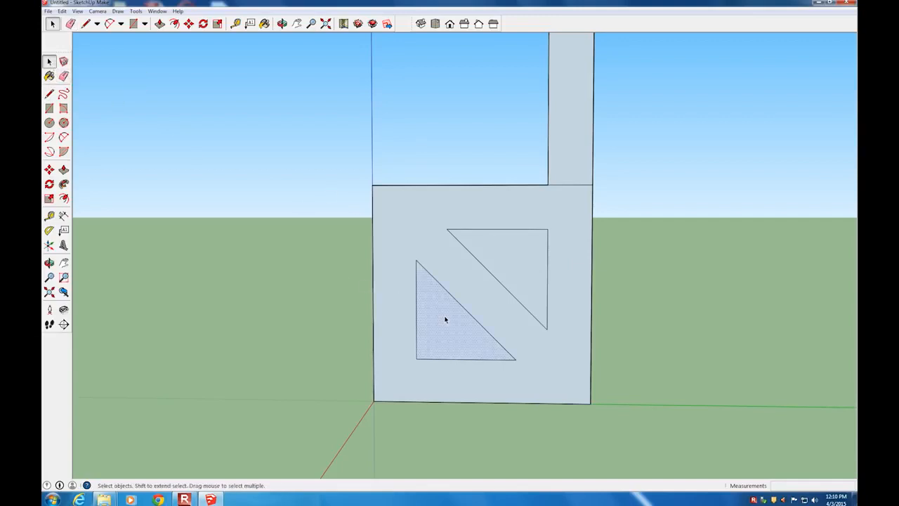
pyautogui.press('Delete')
pyautogui.click(525, 250)
pyautogui.press('Delete')
pyautogui.scroll(1, 510, 239)
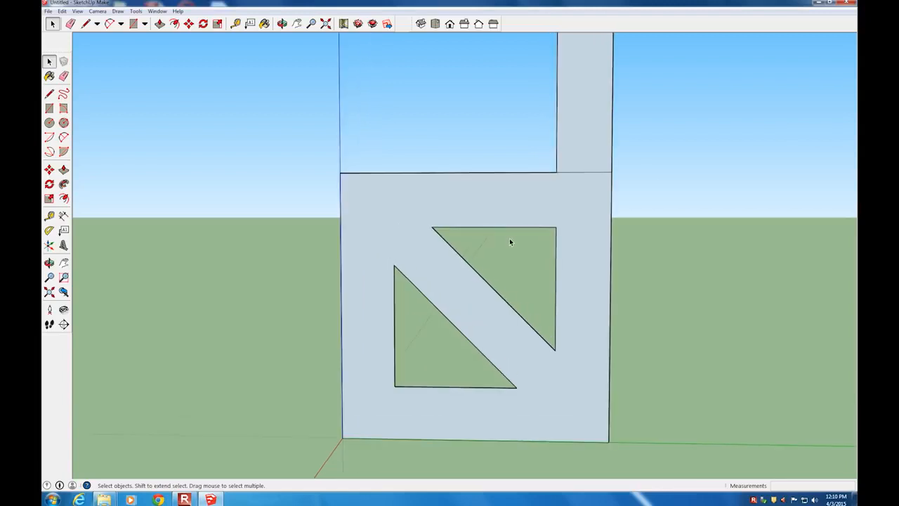
# - Erase the edge between the square frame and the upright strip to merge them into one face
pyautogui.scroll(-5, 510, 241)
pyautogui.moveTo(512, 157); pyautogui.dragTo(579, 173, button='middle')
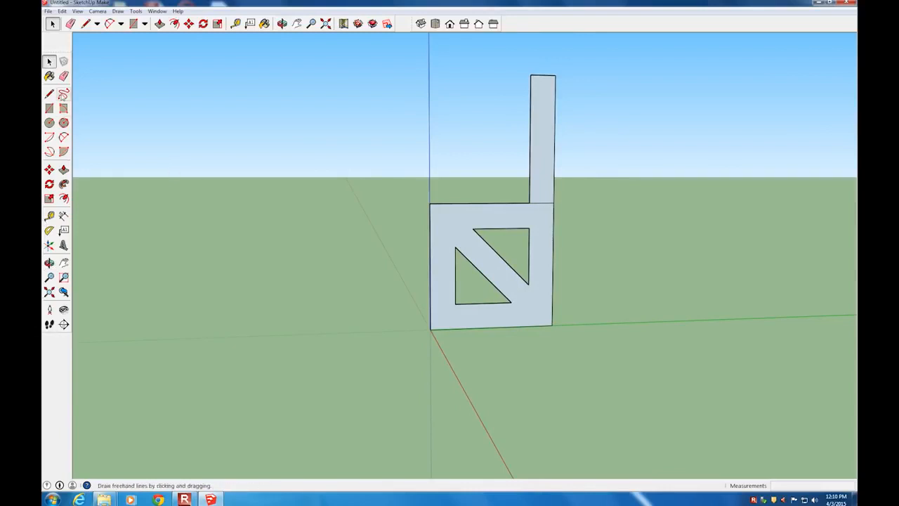
pyautogui.click(63, 76)
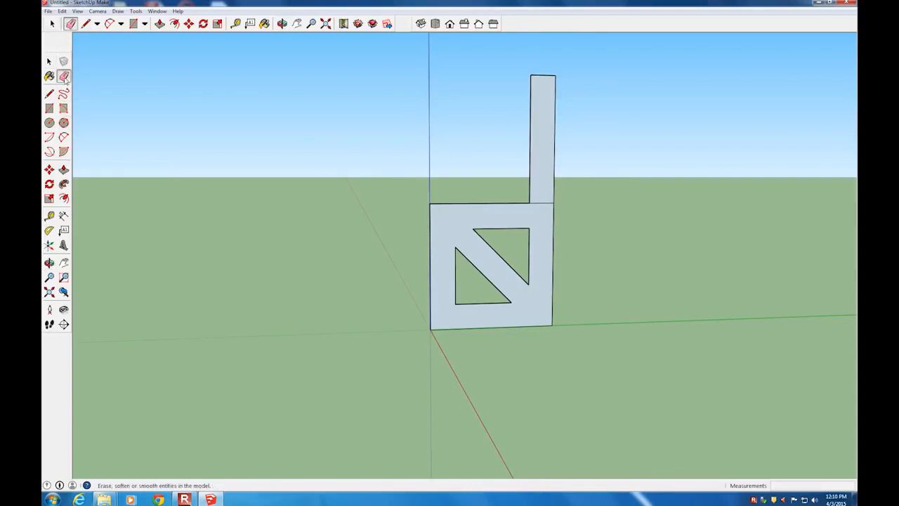
pyautogui.click(547, 203)
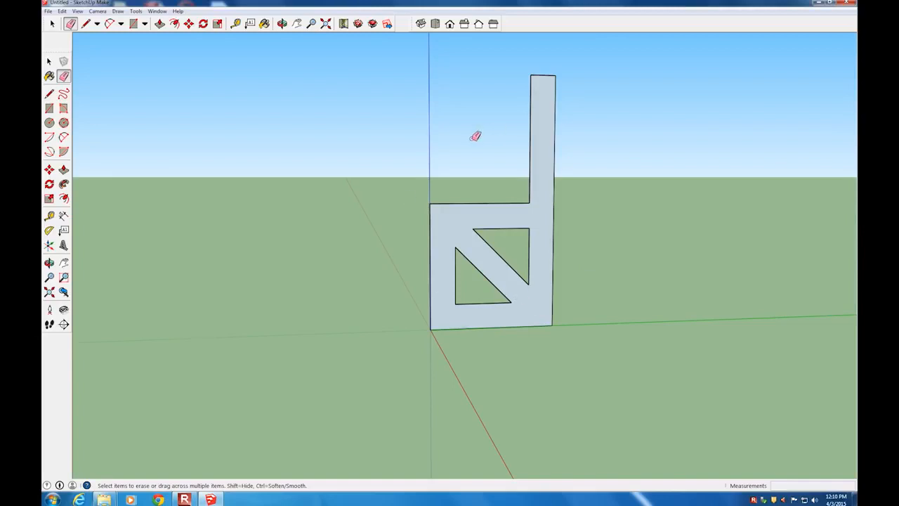
# - Extrude the chair-side profile to a thickness of 0.02 m with Push/Pull and inspect the solid from a higher angle
pyautogui.moveTo(476, 136)
pyautogui.mouseDown(button='middle')
pyautogui.moveTo(538, 225)
pyautogui.moveTo(478, 164)
pyautogui.mouseUp(button='middle')
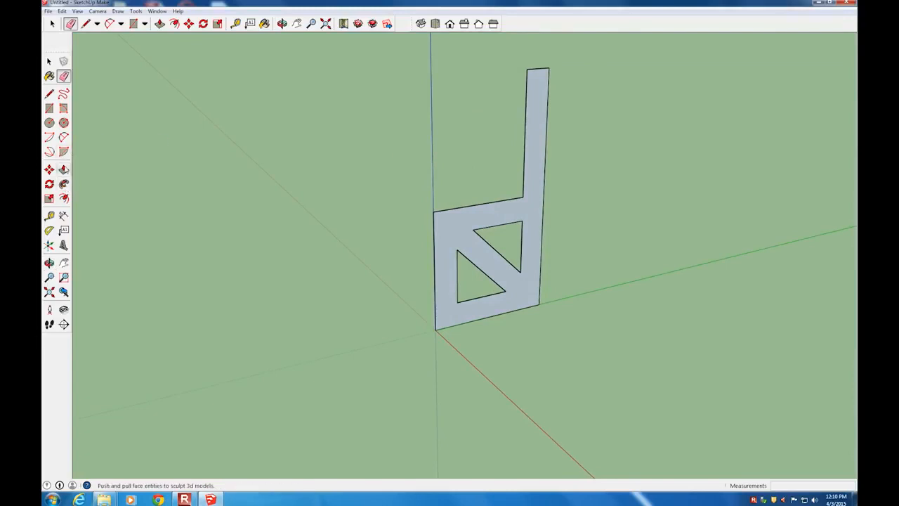
pyautogui.click(64, 172)
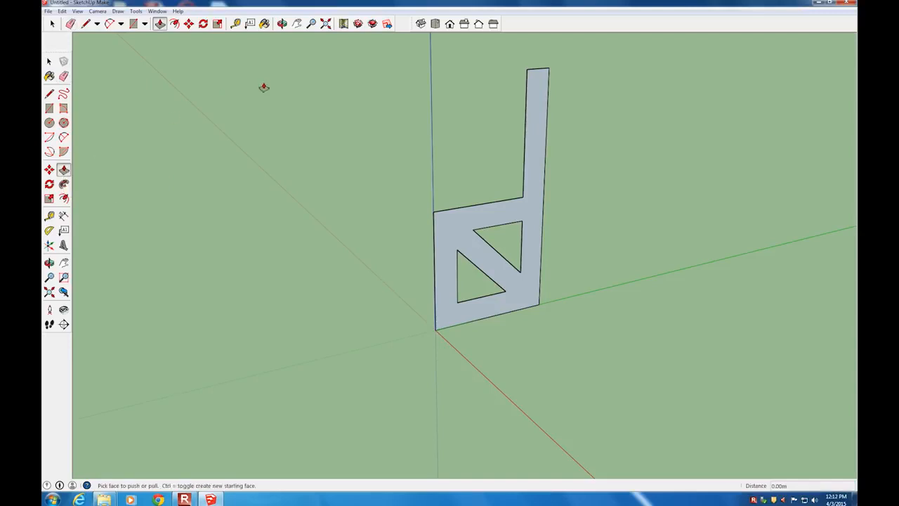
pyautogui.click(456, 227)
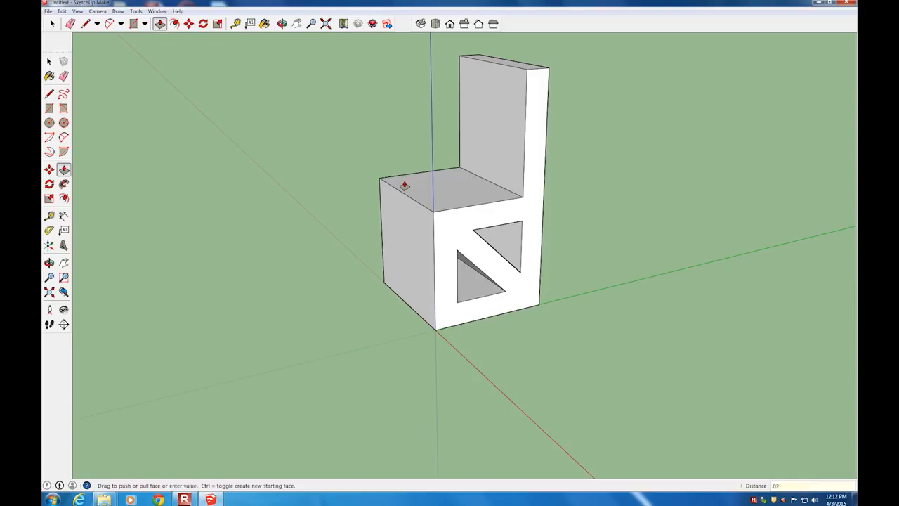
pyautogui.write('.02')
pyautogui.press('Return')
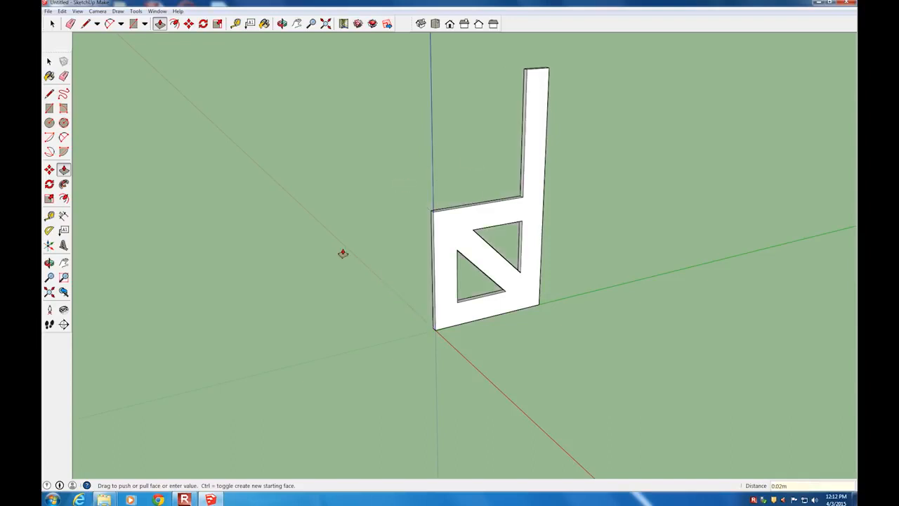
pyautogui.moveTo(472, 155); pyautogui.dragTo(481, 215, button='middle')
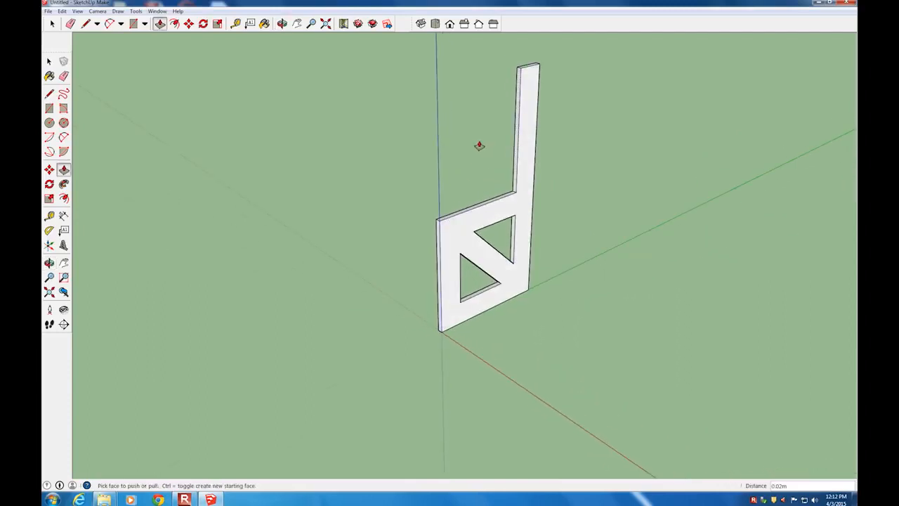
# - In the components.skp model, pick individual faces of the box and cylinder, and select the entire cylinder with all its connected geometry
pyautogui.press('space')
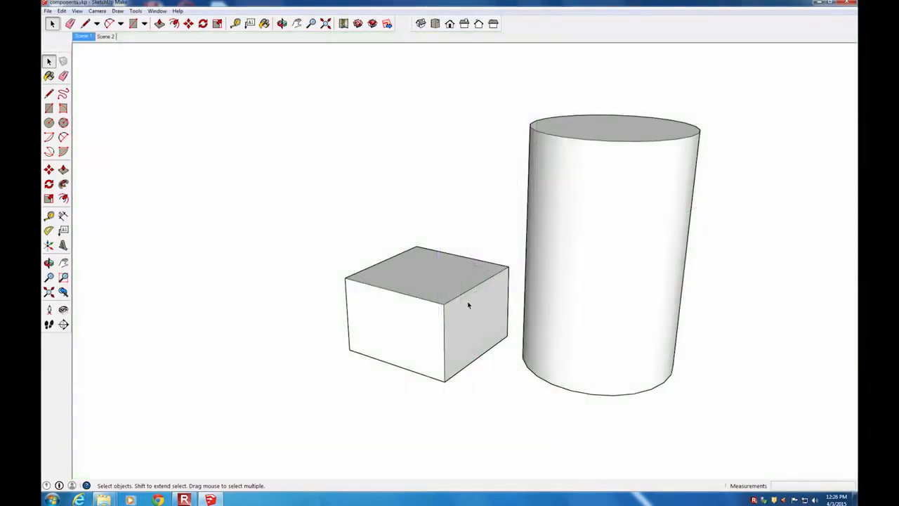
pyautogui.click(427, 326)
pyautogui.click(439, 191)
pyautogui.click(450, 288)
pyautogui.click(479, 319)
pyautogui.click(410, 329)
pyautogui.click(569, 280)
pyautogui.click(433, 196)
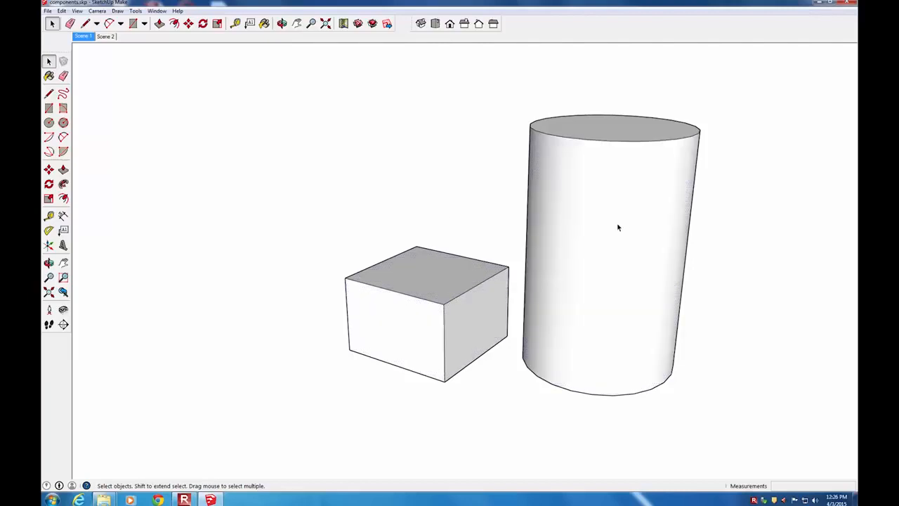
pyautogui.tripleClick(618, 227)
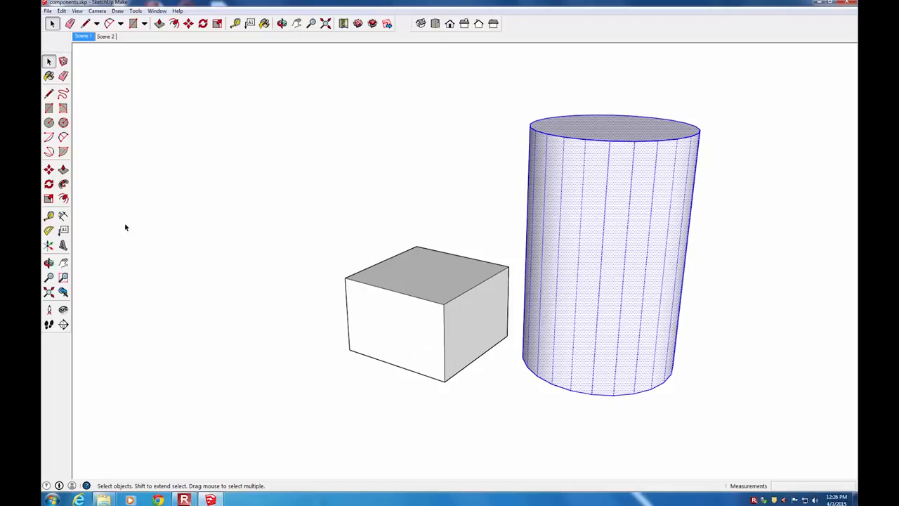
# - Move the selected loose cylinder into the box and back out to the far side, then inspect the stretched geometry and clear the selection
pyautogui.click(48, 170)
pyautogui.click(609, 270)
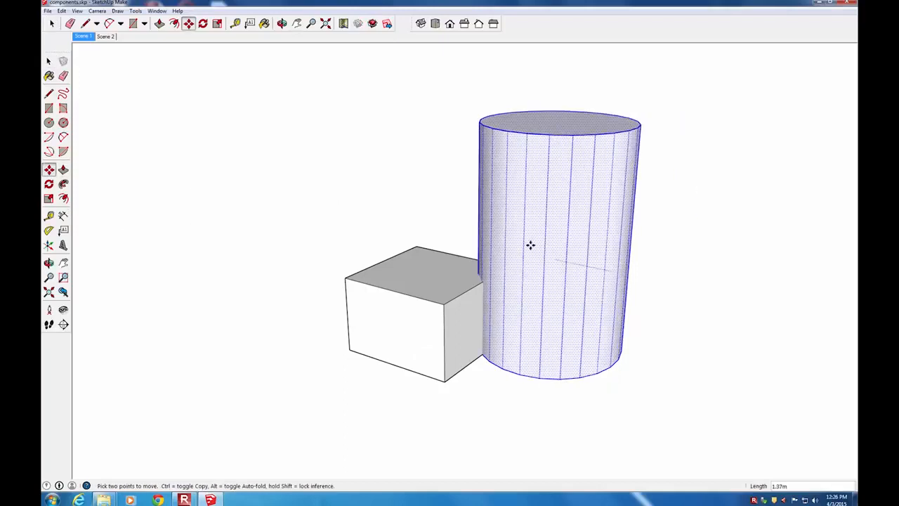
pyautogui.click(499, 252)
pyautogui.click(513, 212)
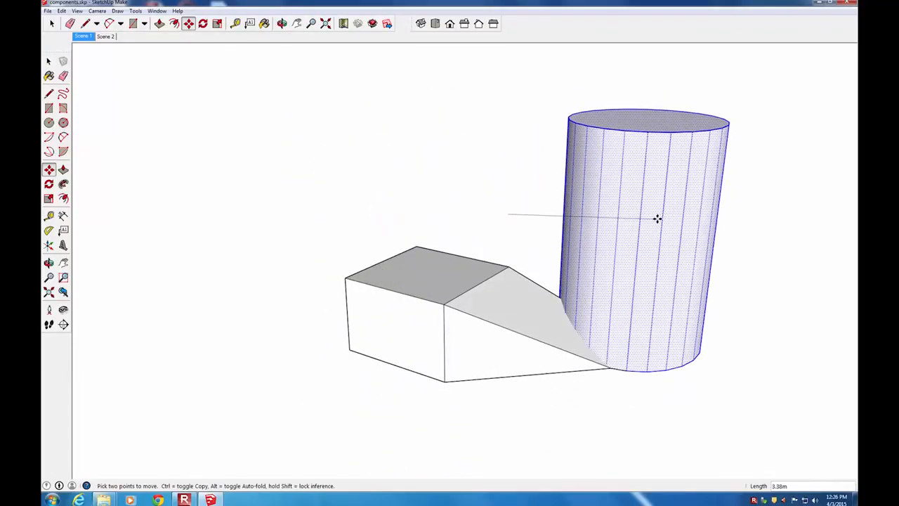
pyautogui.click(657, 219)
pyautogui.moveTo(544, 195); pyautogui.dragTo(583, 299, button='middle')
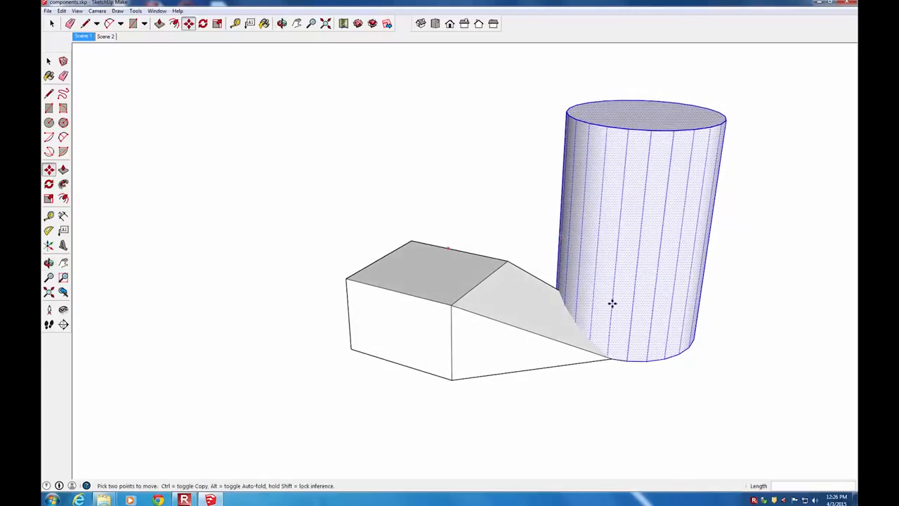
pyautogui.press('space')
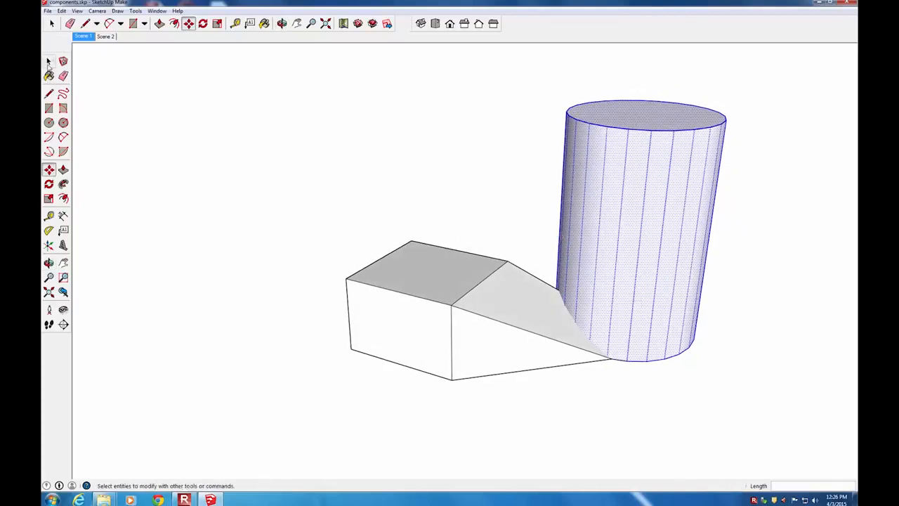
pyautogui.click(281, 106)
# - In Scene 2, move the cylinder component into the box and pull it away again
pyautogui.click(104, 38)
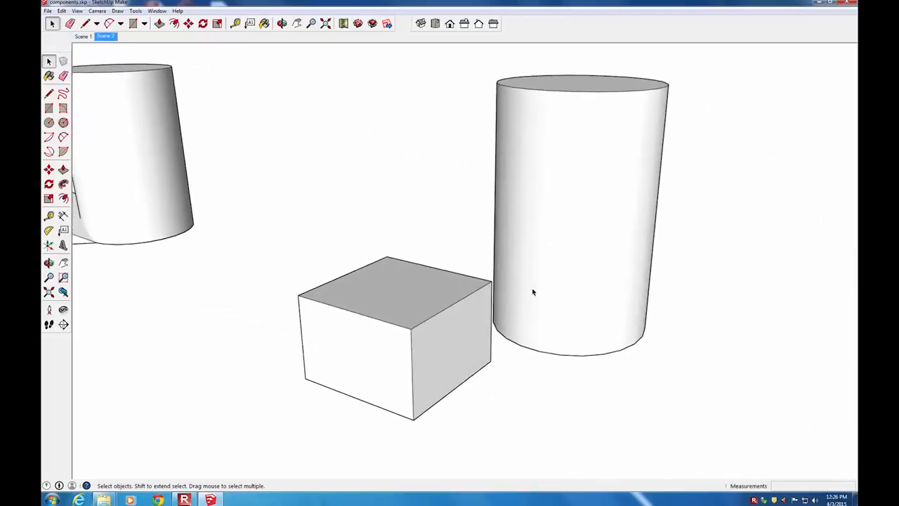
pyautogui.click(565, 260)
pyautogui.click(49, 169)
pyautogui.click(541, 210)
pyautogui.click(464, 223)
pyautogui.click(494, 232)
pyautogui.click(626, 201)
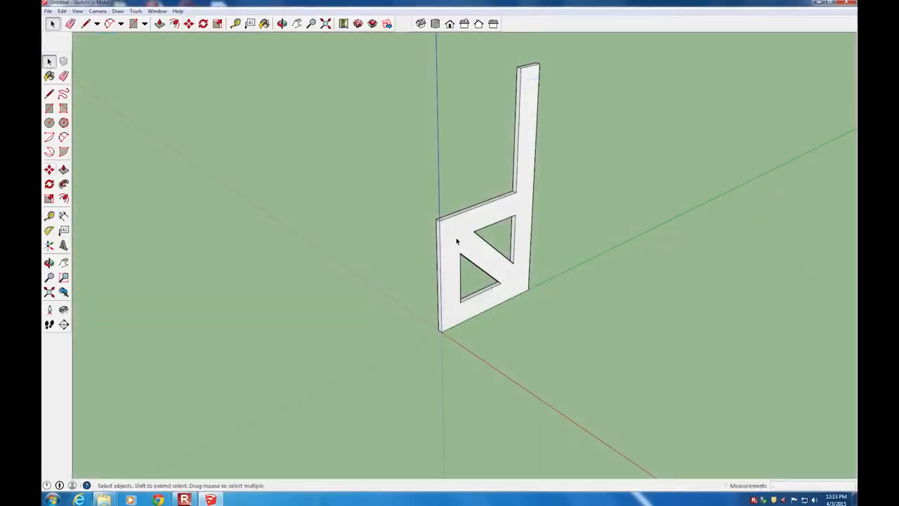
# - Select the entire chair side and make it a component with the default name, replacing the selection with the component
pyautogui.click(457, 241)
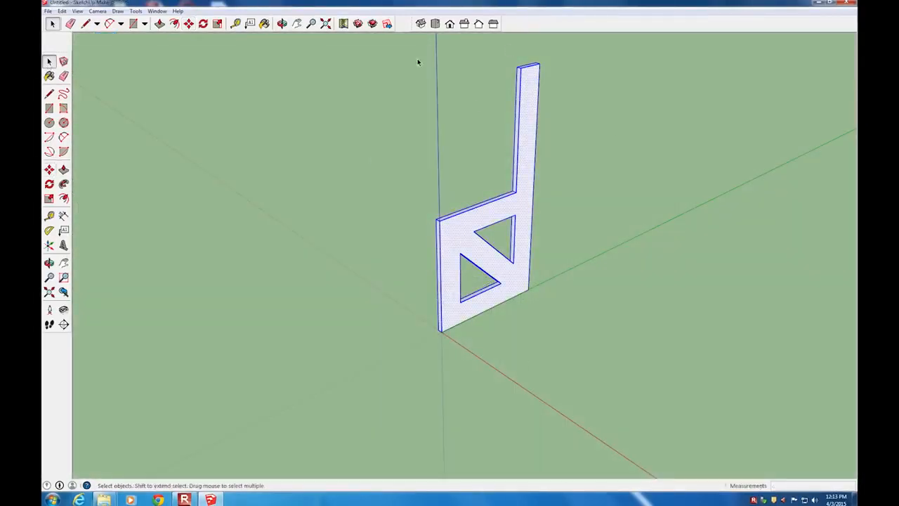
pyautogui.rightClick(462, 232)
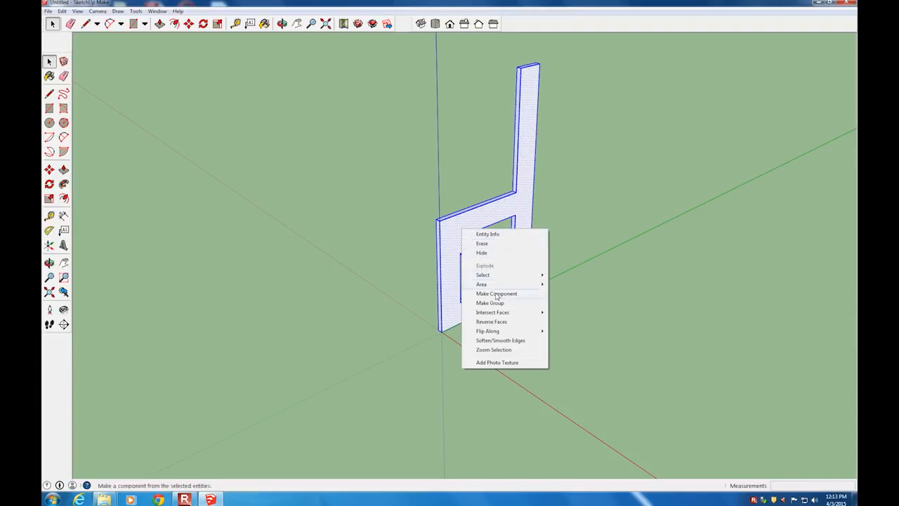
pyautogui.click(497, 295)
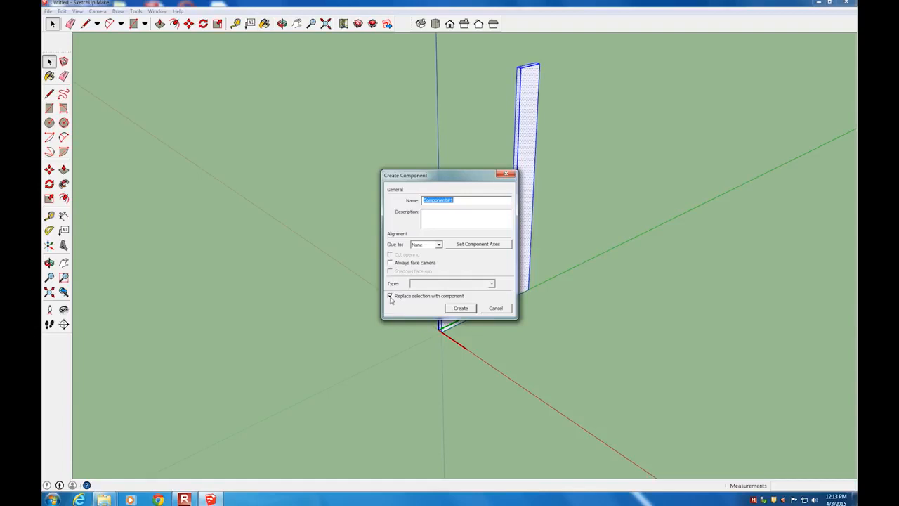
pyautogui.click(460, 309)
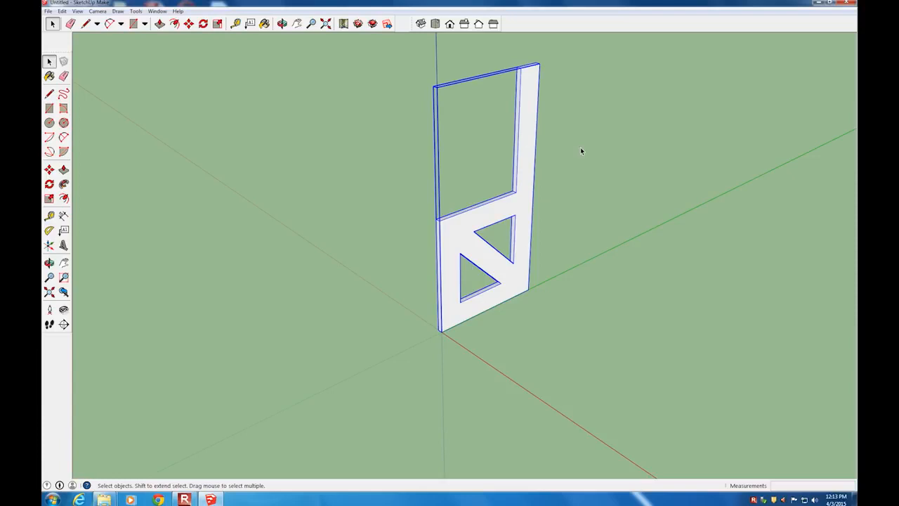
pyautogui.click(570, 122)
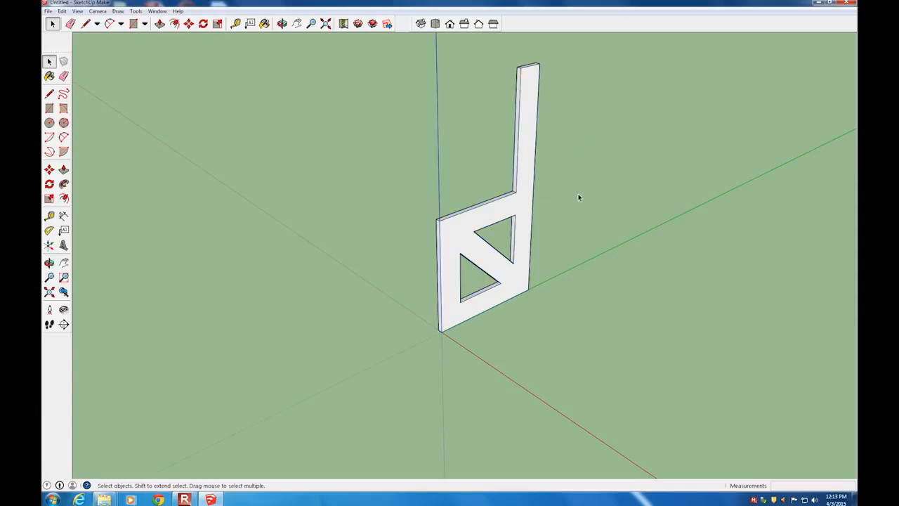
# - Open the chair-side component for editing, pick its large side face, and leave the component
pyautogui.click(518, 210)
pyautogui.doubleClick(523, 146)
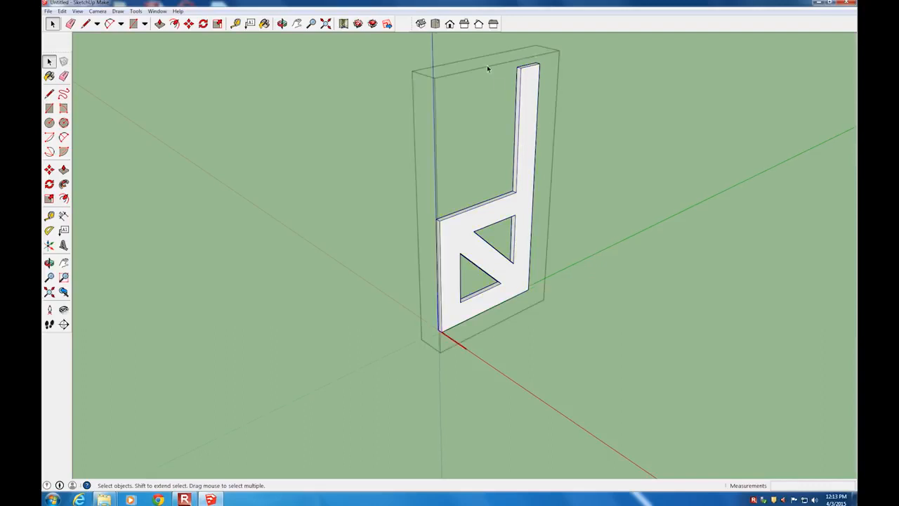
pyautogui.click(461, 235)
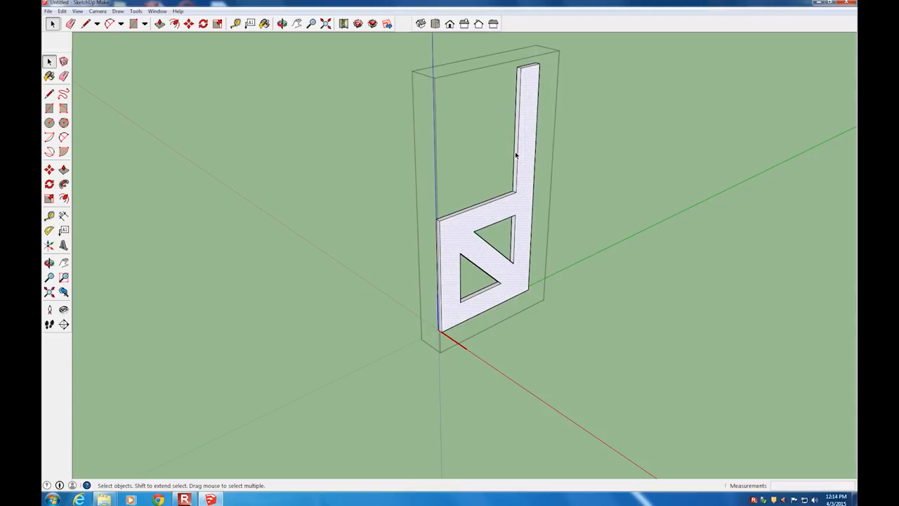
pyautogui.click(364, 159)
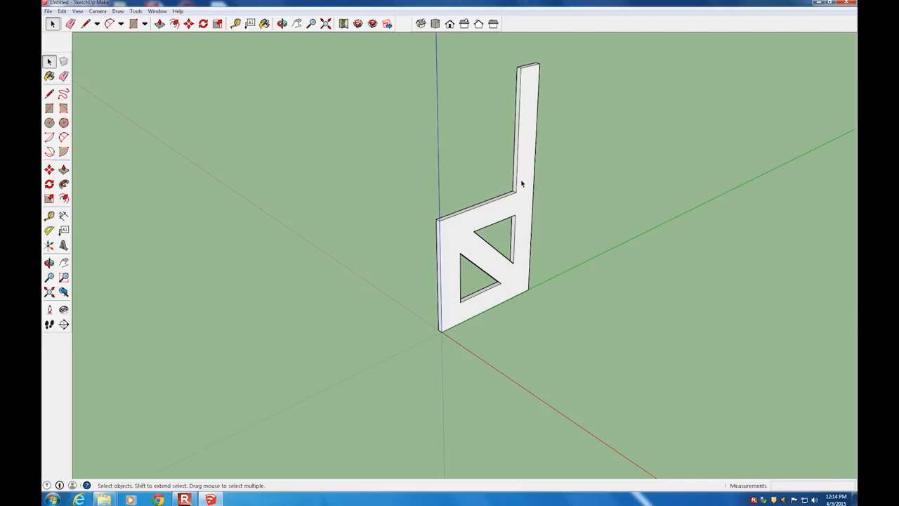
# - Copy the chair-side component 0.5 m along the red axis with Move and clear the selection
pyautogui.click(460, 232)
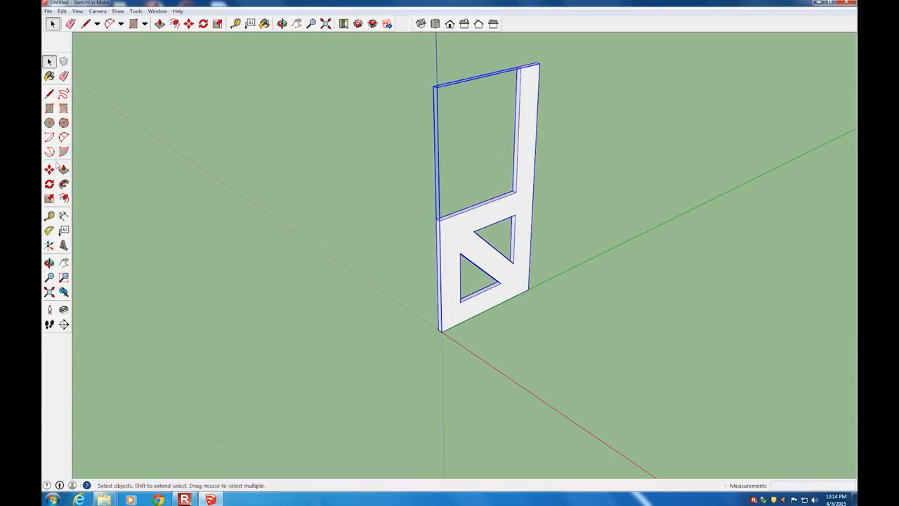
pyautogui.click(49, 169)
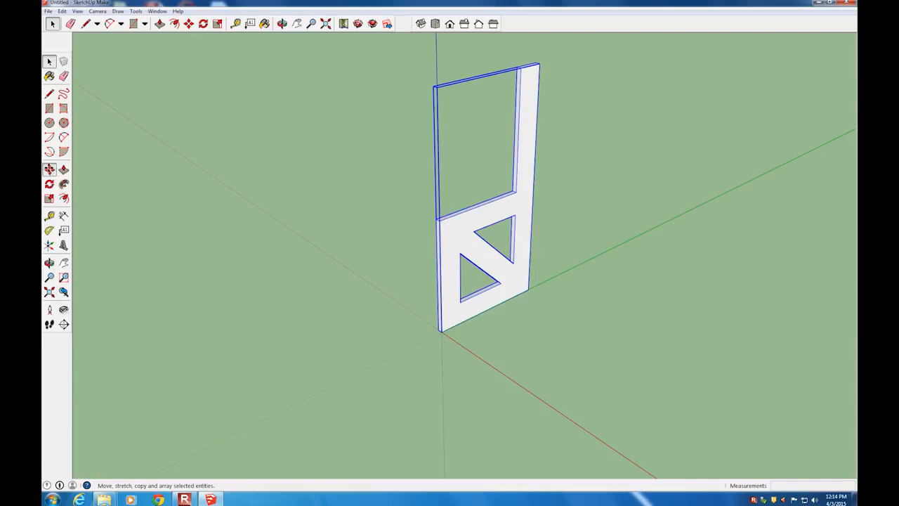
pyautogui.click(436, 220)
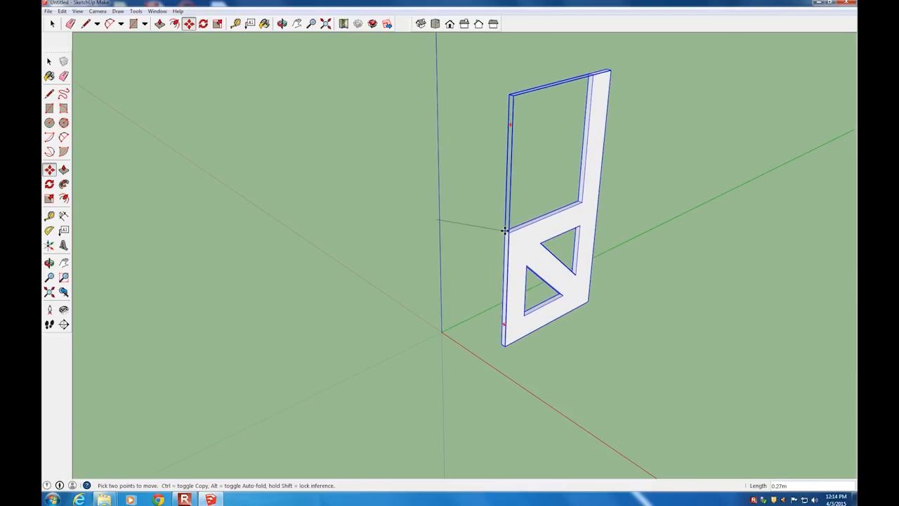
pyautogui.press('ctrl')
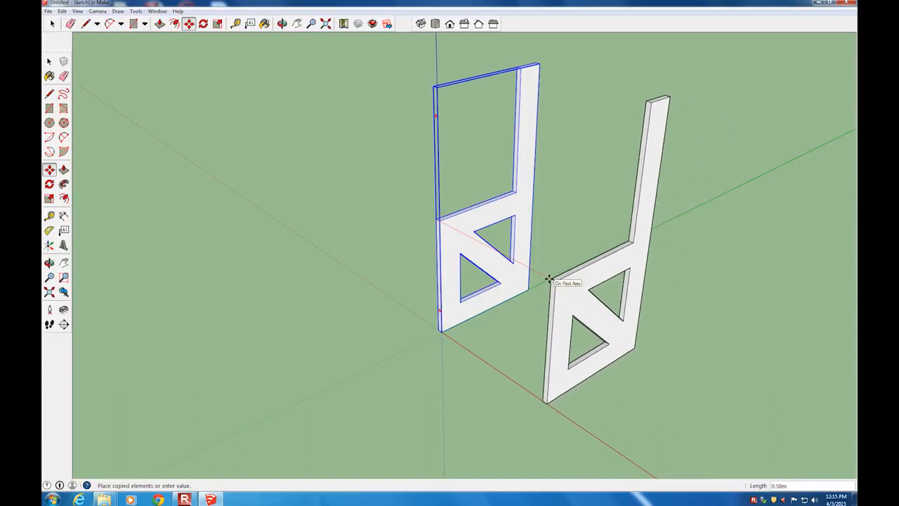
pyautogui.write('.5')
pyautogui.press('Return')
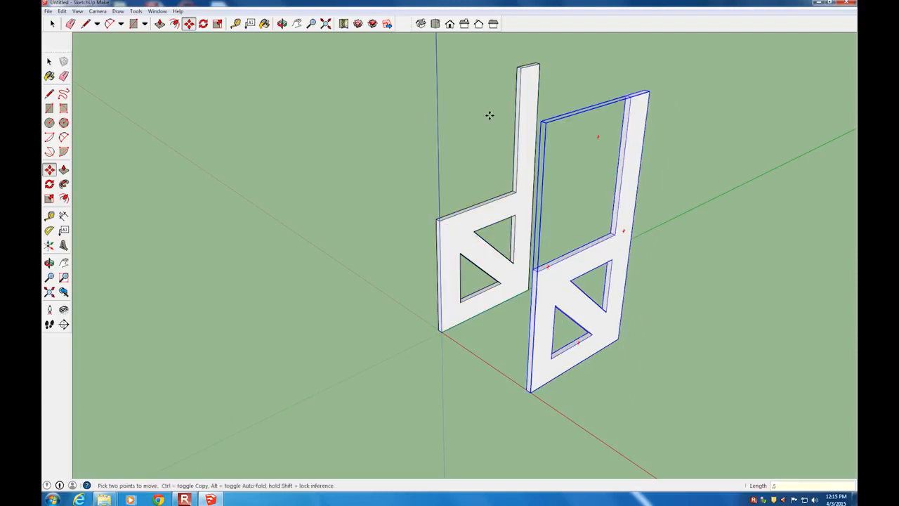
pyautogui.click(49, 63)
pyautogui.click(372, 146)
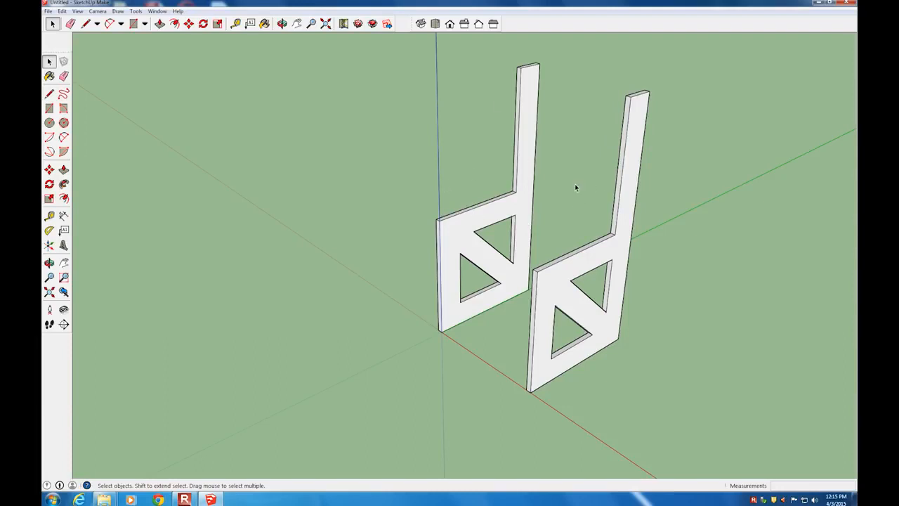
# - In a side view, draw reference lines from the upright's top rear corner: 0.025 m along the top edge and 0.1 m down
pyautogui.click(464, 24)
pyautogui.moveTo(458, 144); pyautogui.dragTo(472, 154, button='middle')
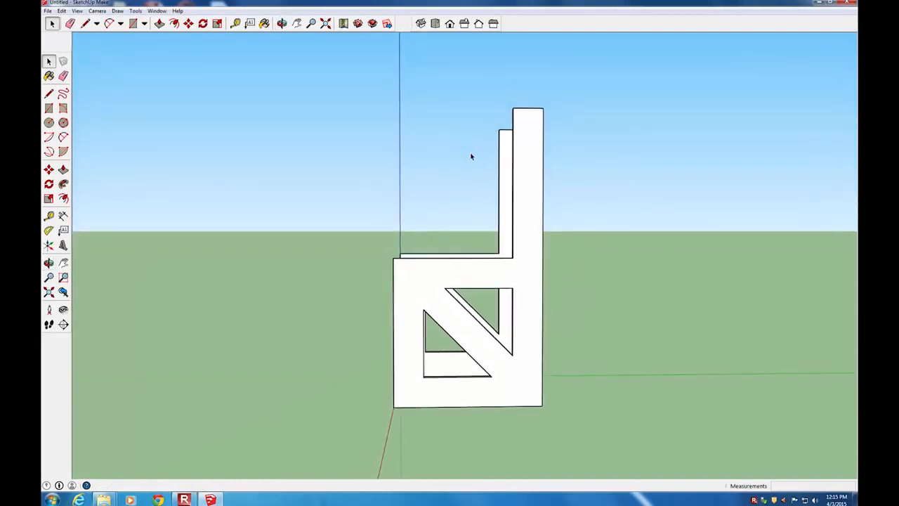
pyautogui.click(50, 95)
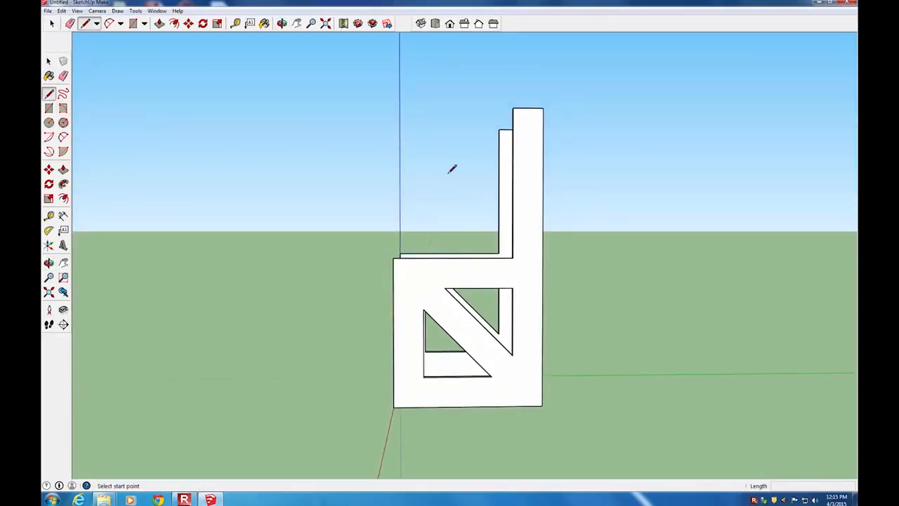
pyautogui.click(543, 108)
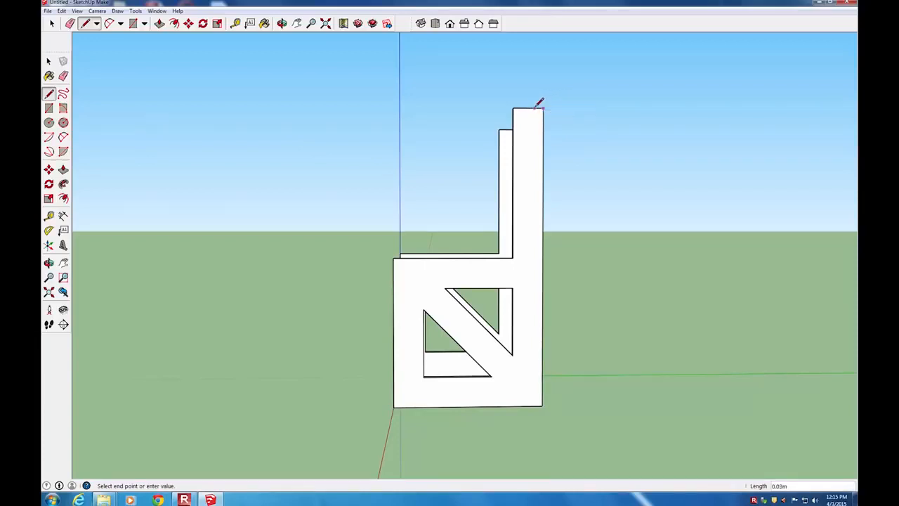
pyautogui.write('025')
pyautogui.press('Return')
pyautogui.write('.1')
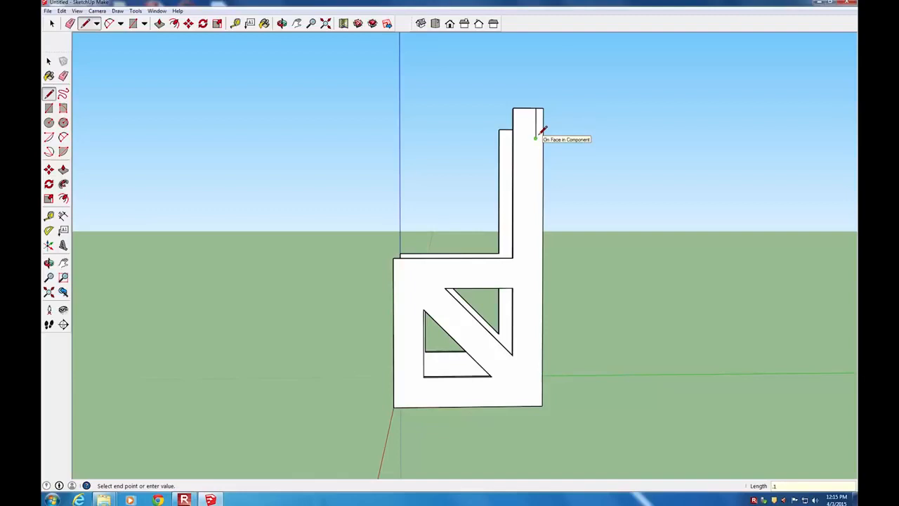
pyautogui.press('Return')
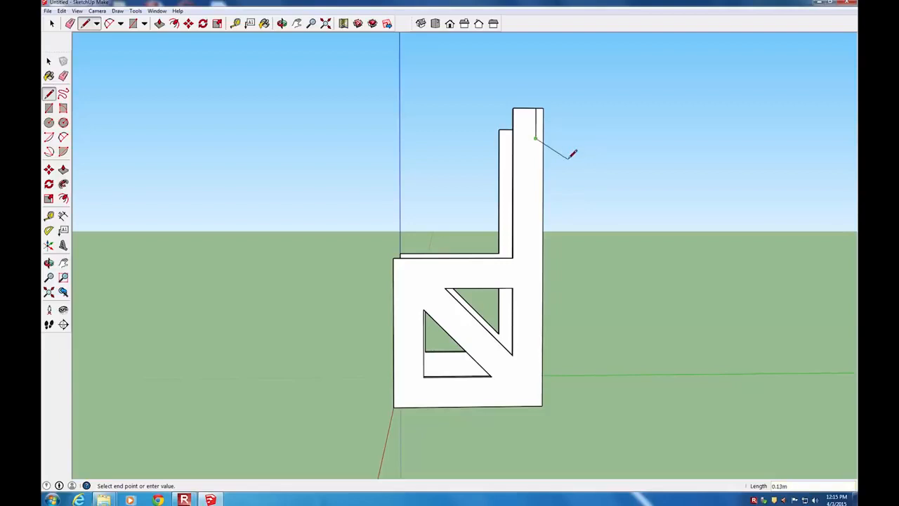
pyautogui.press('Escape')
# - Draw two short reference lines from the upper triangular opening's top rear corner, one upward and one toward the chair's rear edge
pyautogui.click(513, 287)
pyautogui.write('.02')
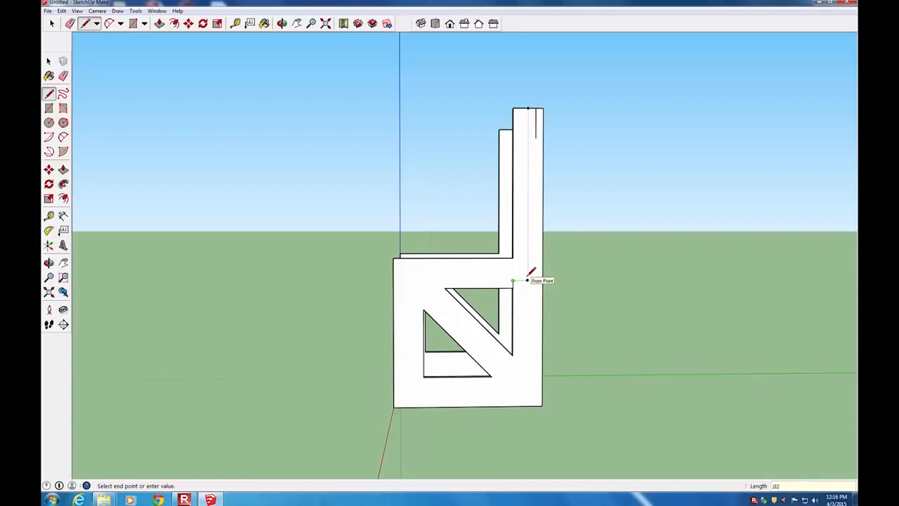
pyautogui.press('Escape')
# - Draw reference lines from the chair side's bottom rear corner: 0.025 m along the bottom edge and 0.025 m up
pyautogui.click(542, 406)
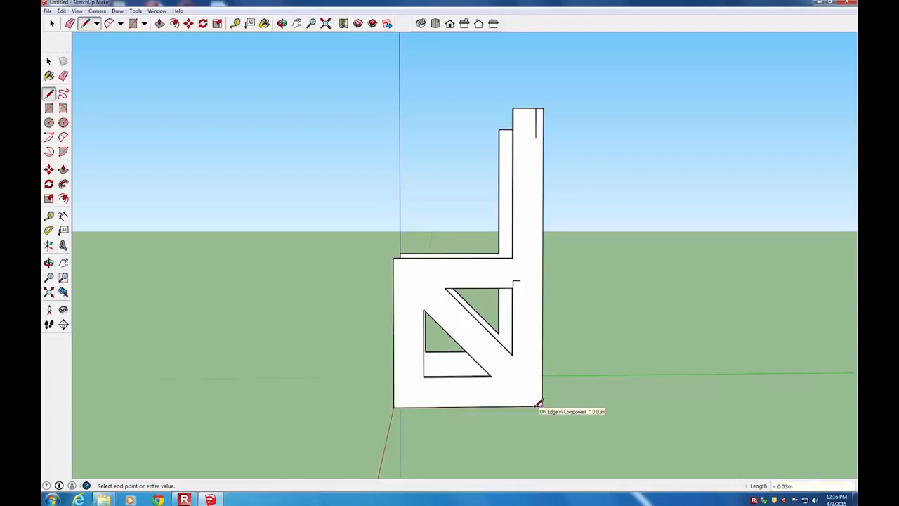
pyautogui.write('.025')
pyautogui.press('Return')
pyautogui.write('.025')
pyautogui.press('Return')
pyautogui.press('space')
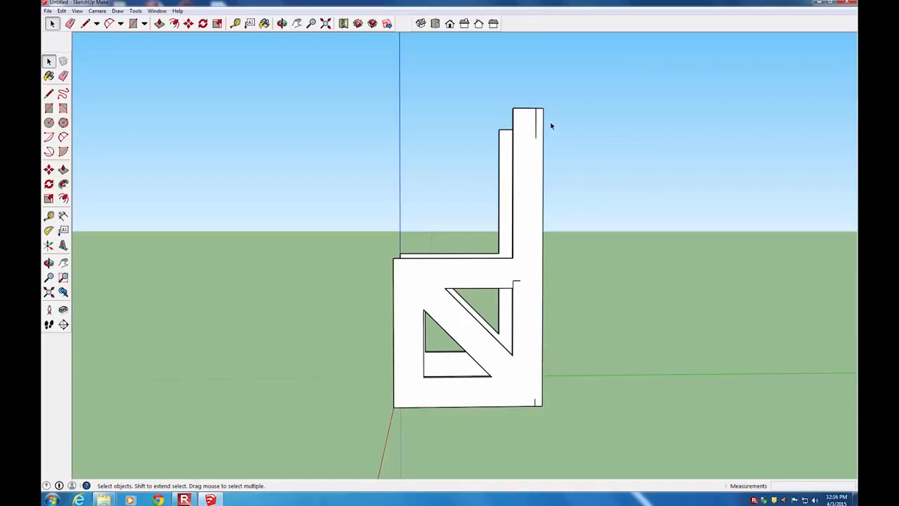
# - Draw a 0.1 by 0.05 m rectangle on the upright, starting at the lower end of the top reference line
pyautogui.scroll(5, 537, 121)
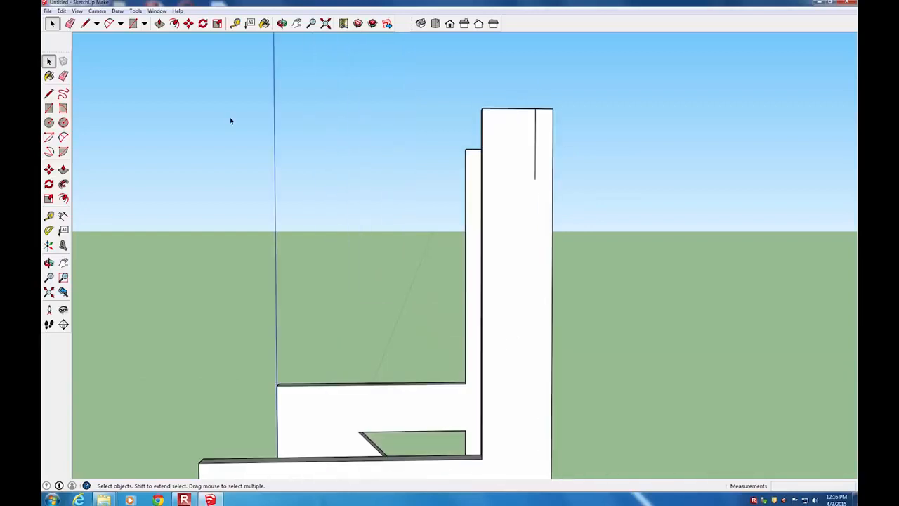
pyautogui.click(49, 109)
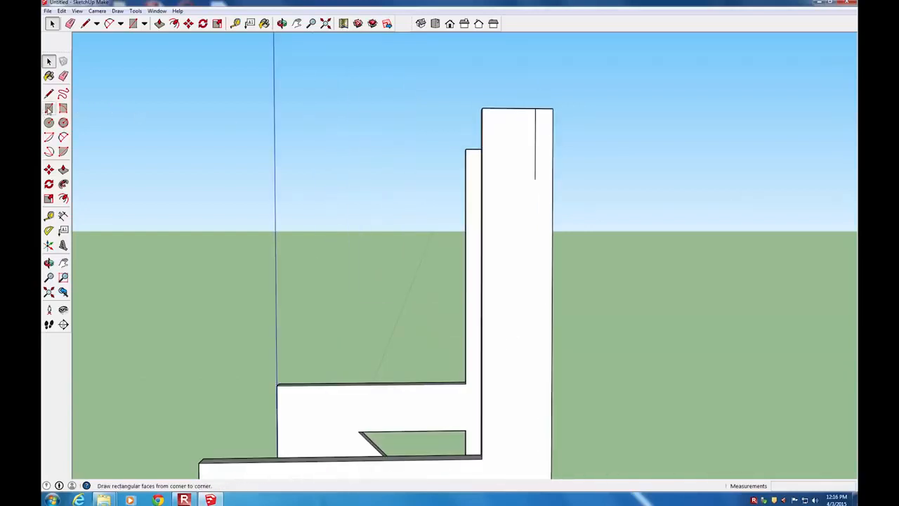
pyautogui.click(49, 108)
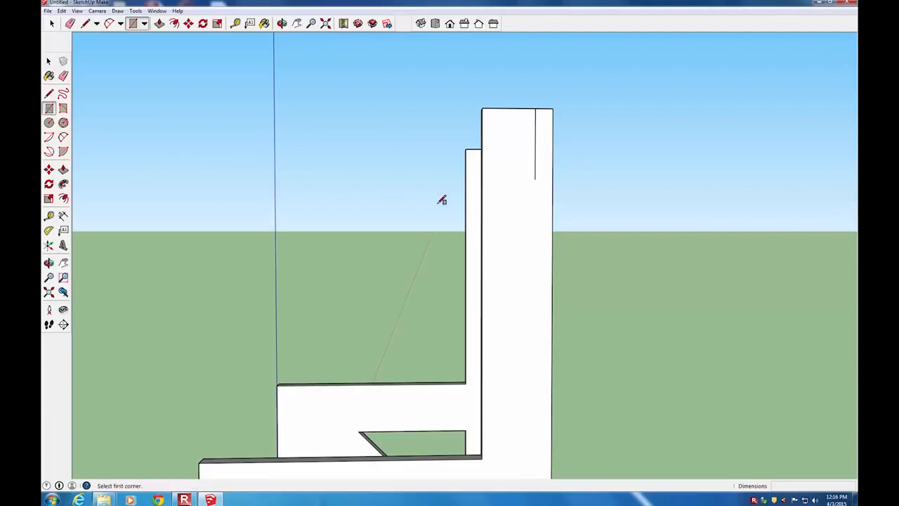
pyautogui.click(535, 179)
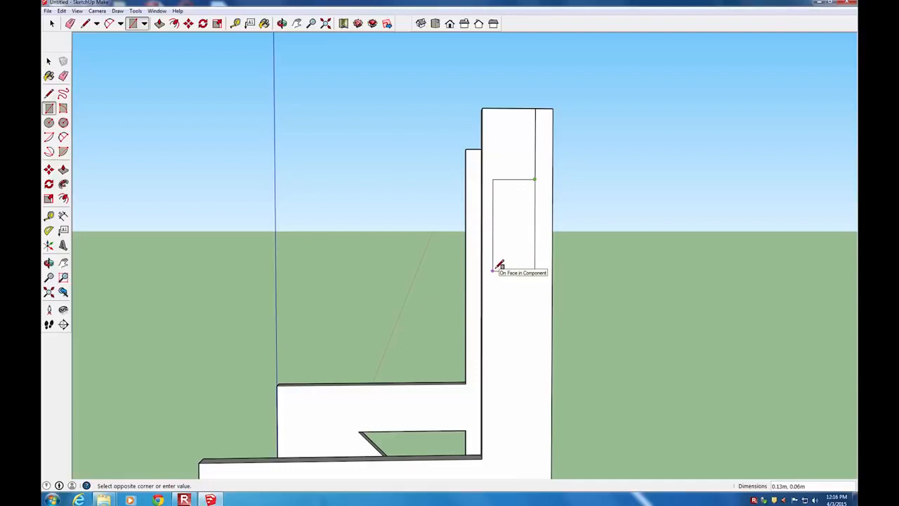
pyautogui.write('.')
pyautogui.write('1,.05')
pyautogui.press('Return')
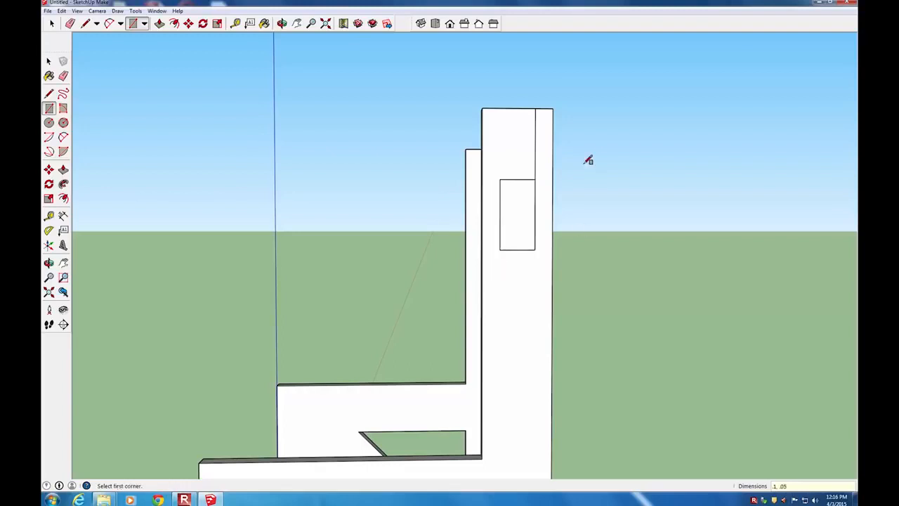
# - Delete the vertical reference line between the upright's top edge and the new rectangle
pyautogui.press('space')
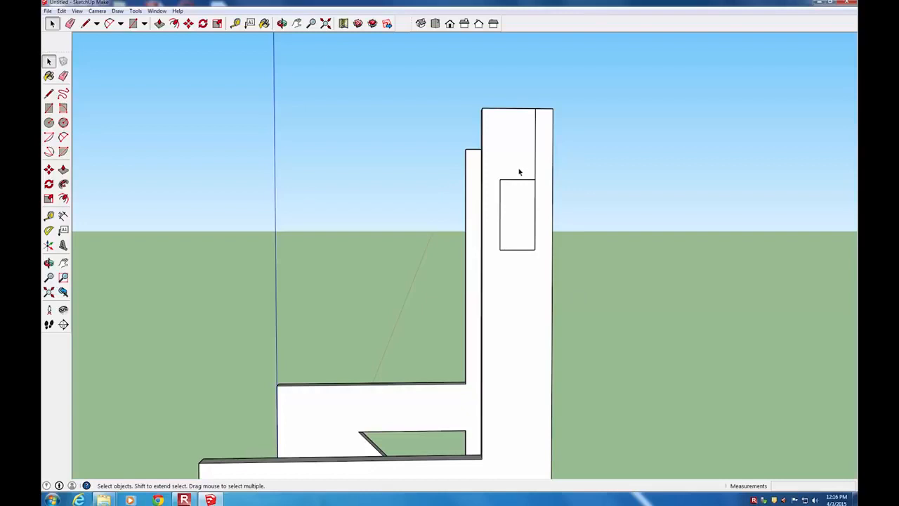
pyautogui.click(535, 143)
pyautogui.press('Delete')
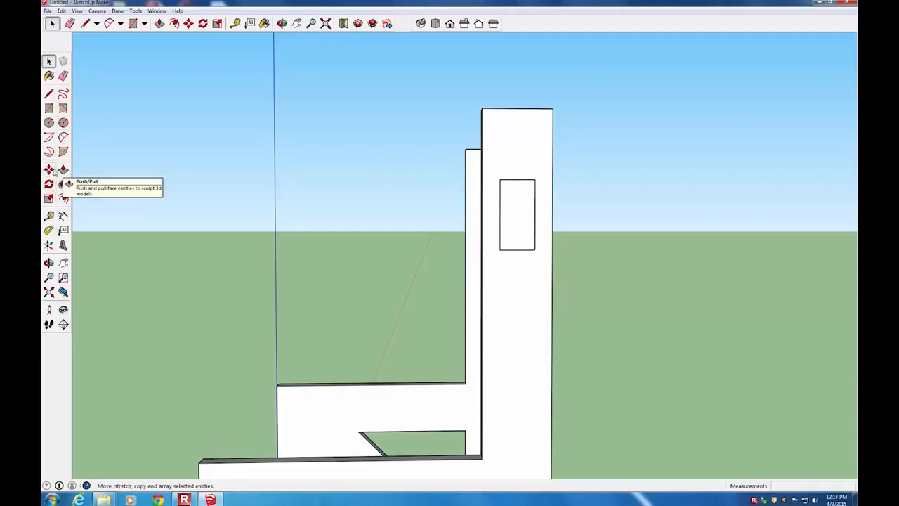
# - Offset the rectangle on the chair's upright inward by 0.01 m
pyautogui.click(63, 198)
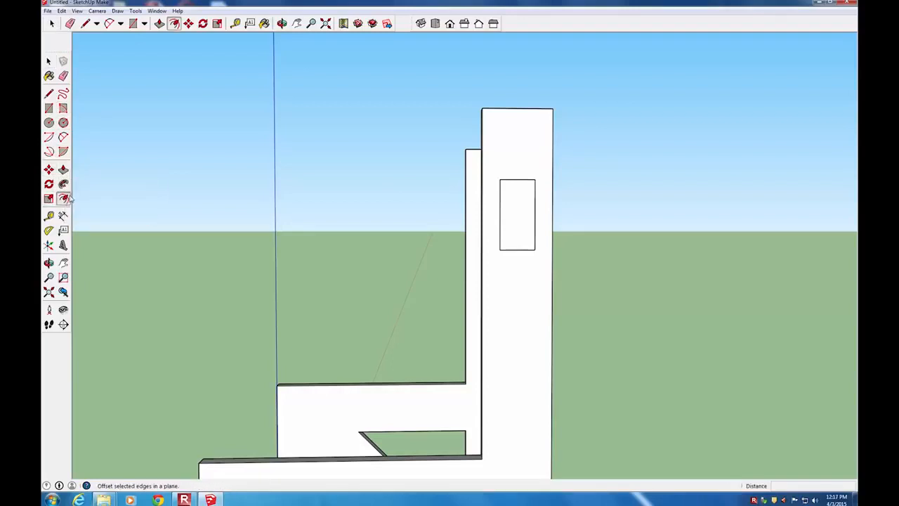
pyautogui.click(508, 196)
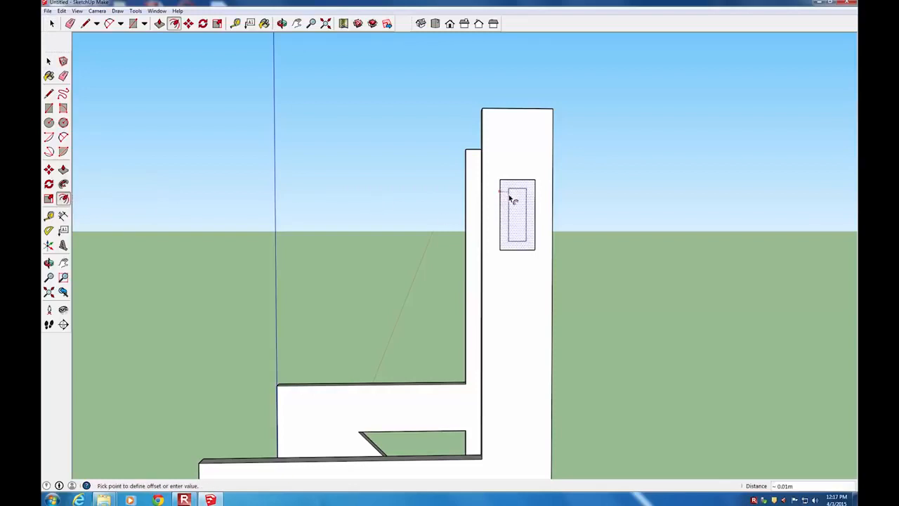
pyautogui.write('.01')
pyautogui.press('Return')
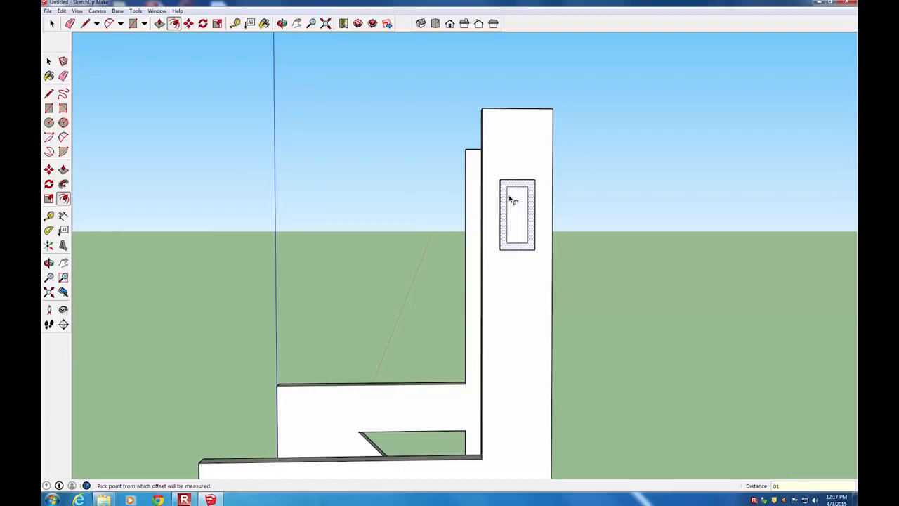
# - Delete the inner face of the offset rectangle on the upright, leaving only the frame-shaped profile
pyautogui.press('o')
pyautogui.moveTo(395, 143); pyautogui.dragTo(512, 209)
pyautogui.press('f')
pyautogui.click(49, 62)
pyautogui.click(534, 210)
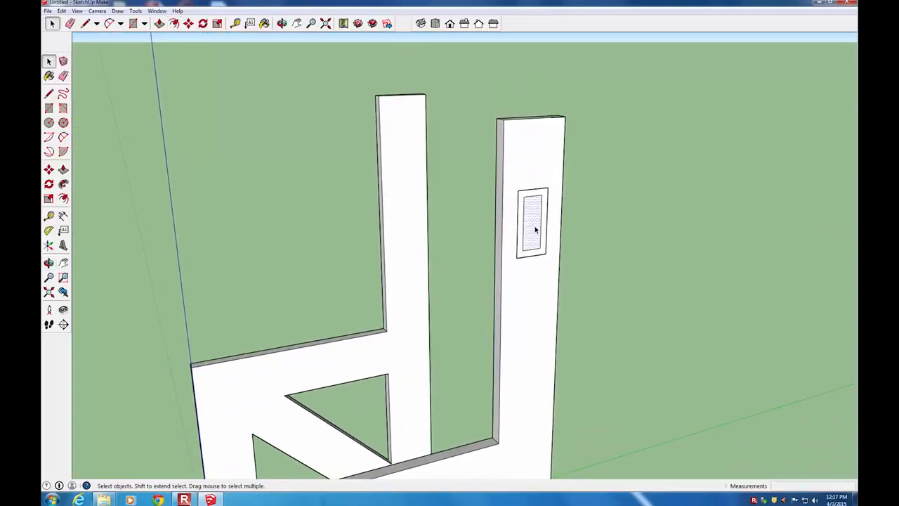
pyautogui.press('Delete')
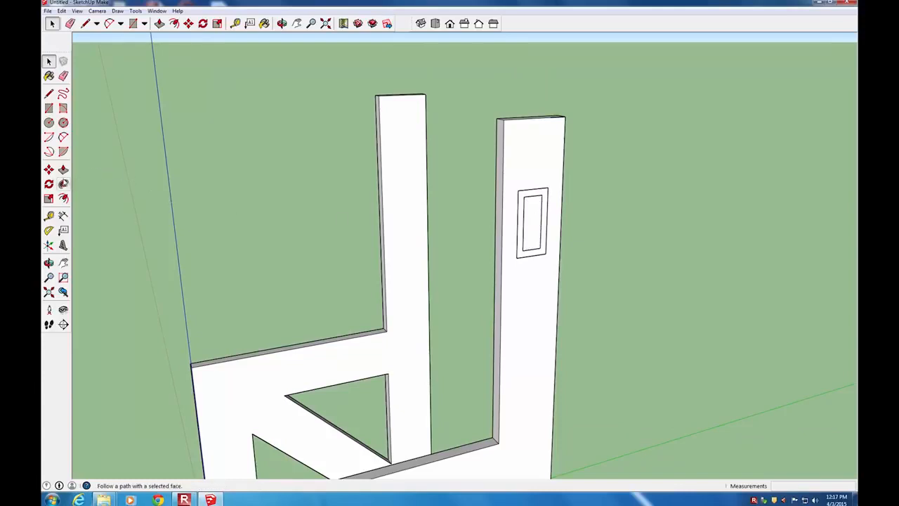
# - Push/Pull the frame-shaped profile 0.5 m across to the face of the opposite chair side, forming a hollow cross-member
pyautogui.click(64, 170)
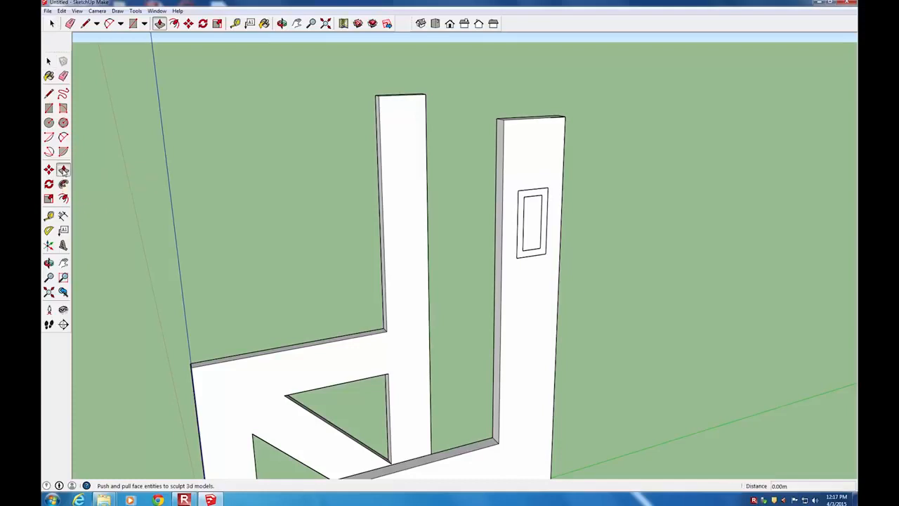
pyautogui.click(532, 198)
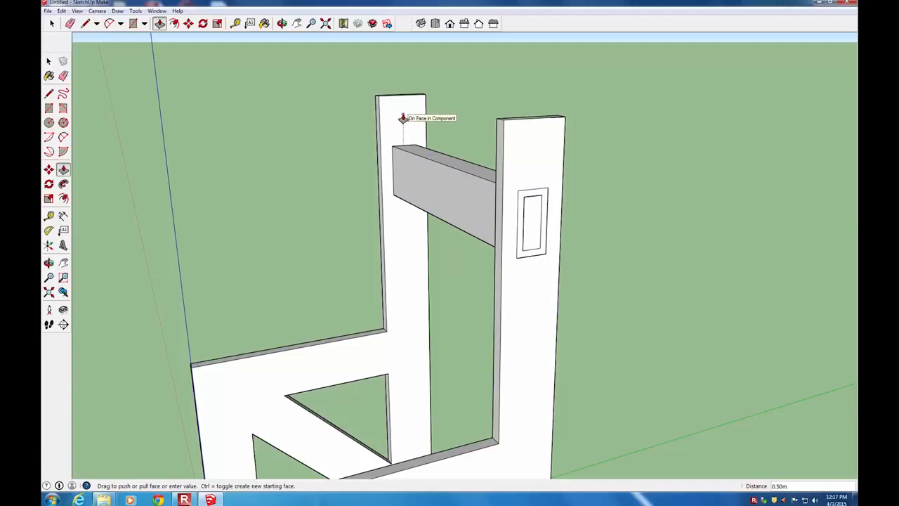
pyautogui.click(403, 118)
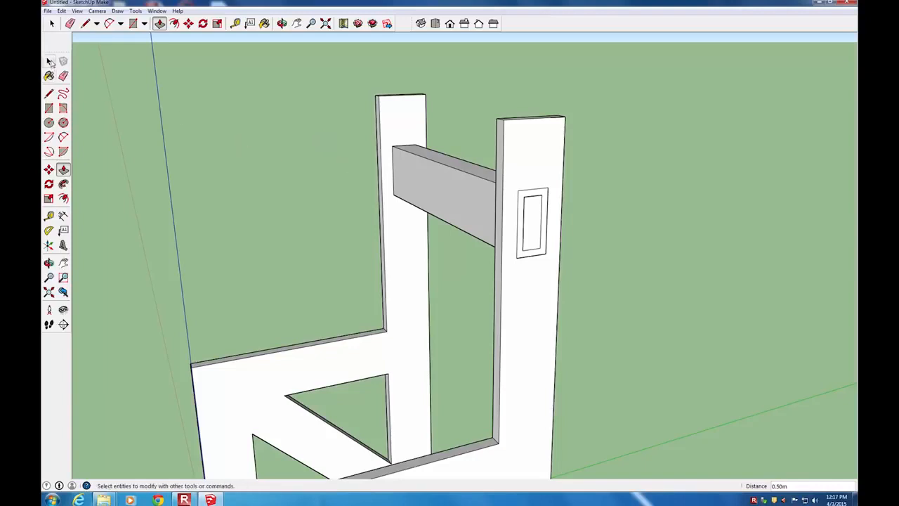
# - Select the whole hollow cross-member and make it a component with the default settings
pyautogui.click(50, 62)
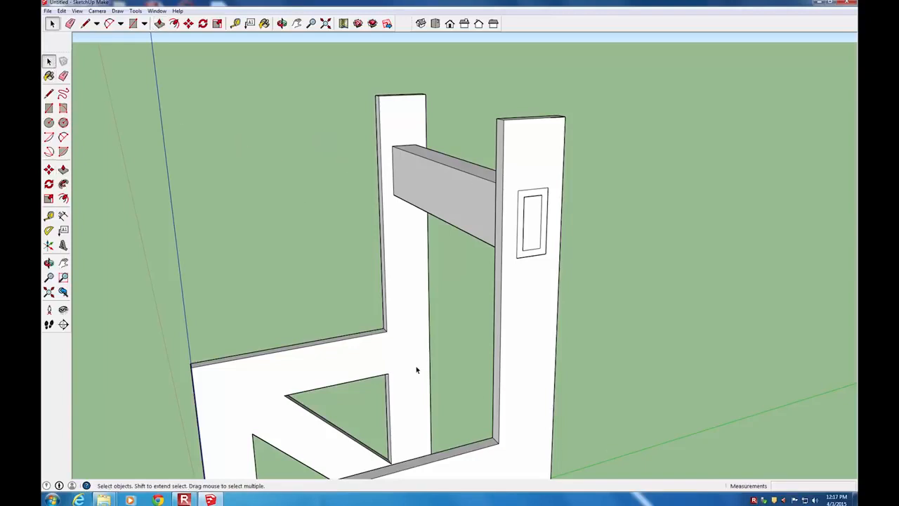
pyautogui.tripleClick(459, 185)
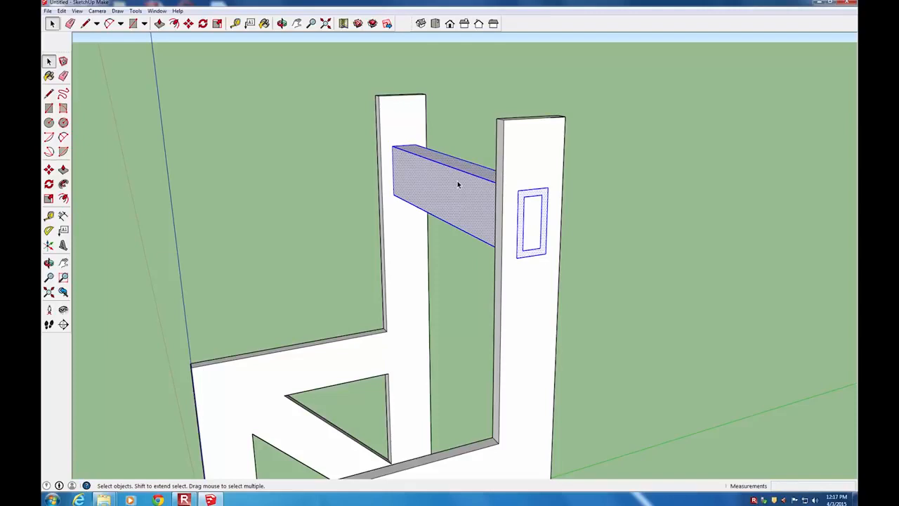
pyautogui.rightClick(458, 184)
pyautogui.click(493, 247)
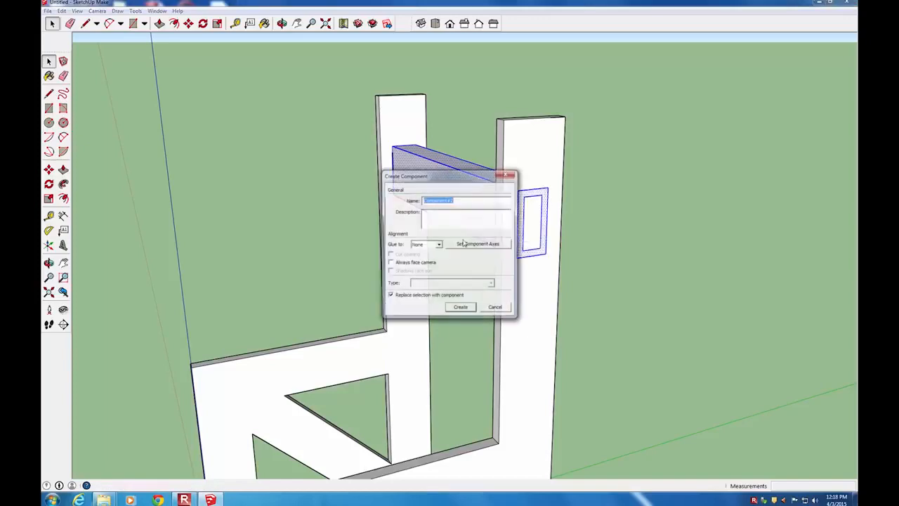
pyautogui.click(461, 308)
# - Copy the cross-member from its lower front corner down the upright to the end of the reference line at seat level
pyautogui.scroll(-3, 467, 200)
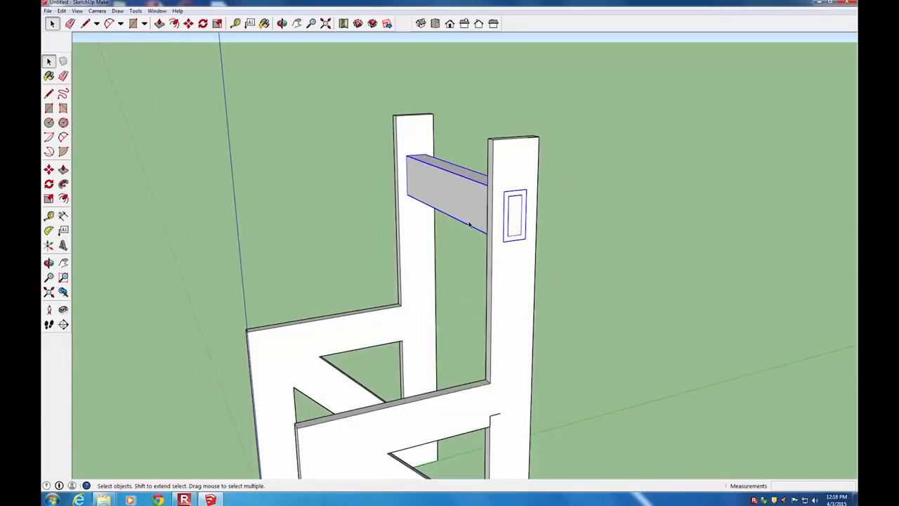
pyautogui.scroll(1, 470, 243)
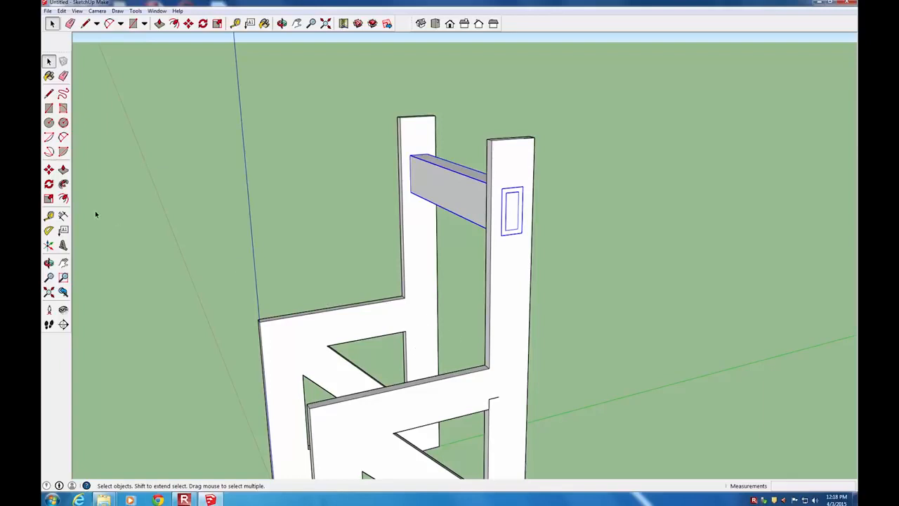
pyautogui.click(49, 170)
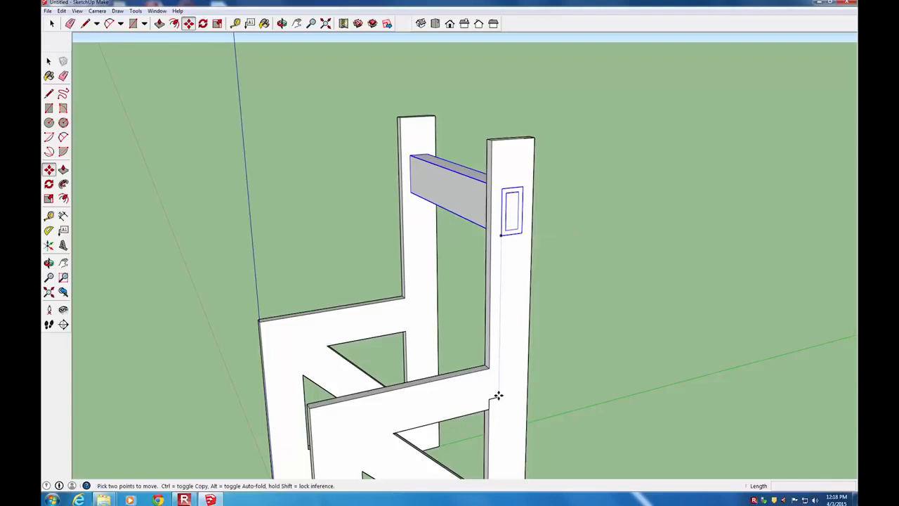
pyautogui.click(500, 234)
pyautogui.press('ctrl')
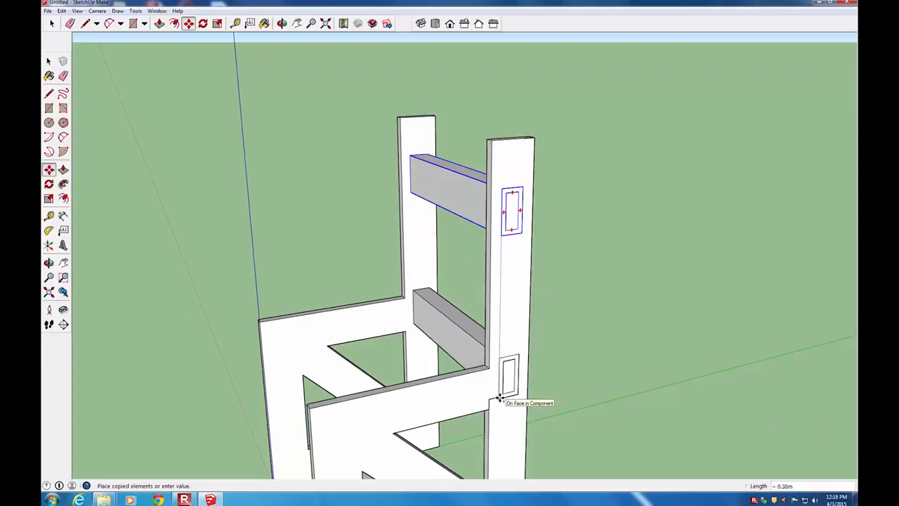
pyautogui.click(498, 396)
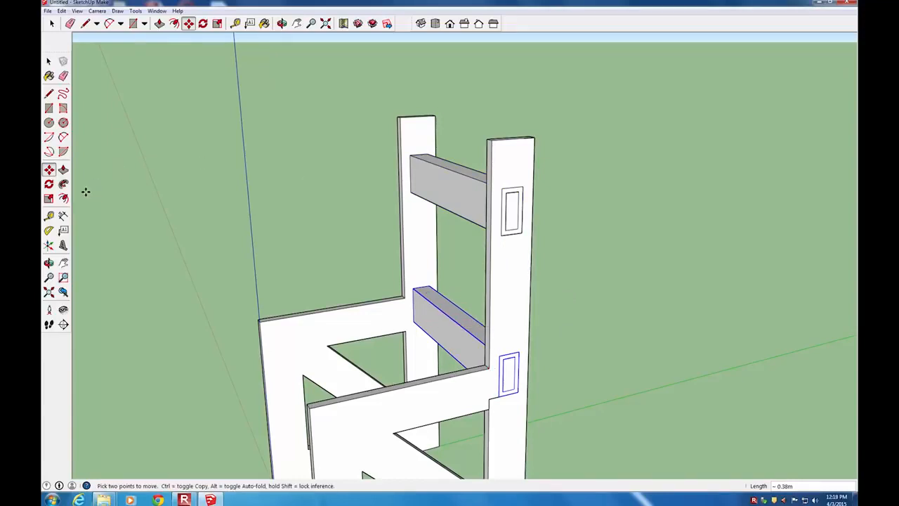
# - Rotate the copied cross-member 90 degrees about its lower front corner so it lies flat in the seat rail
pyautogui.click(48, 184)
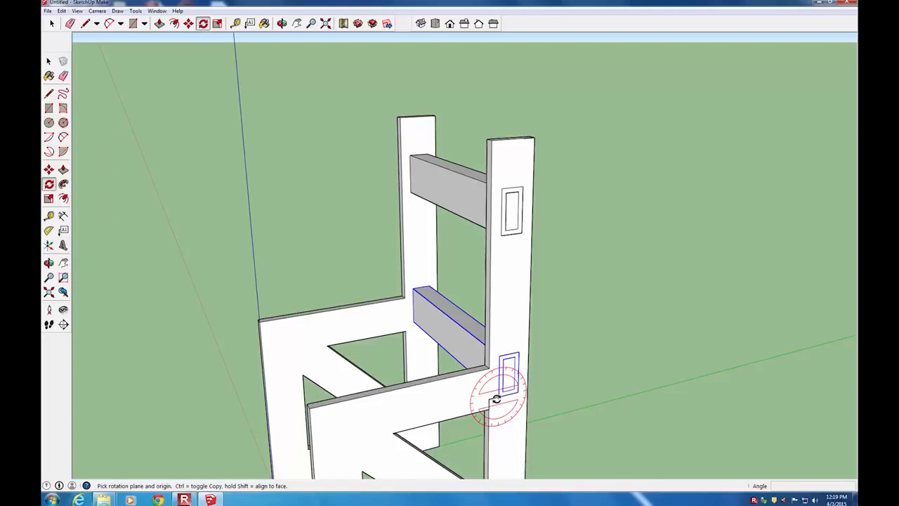
pyautogui.moveTo(497, 398); pyautogui.dragTo(528, 391)
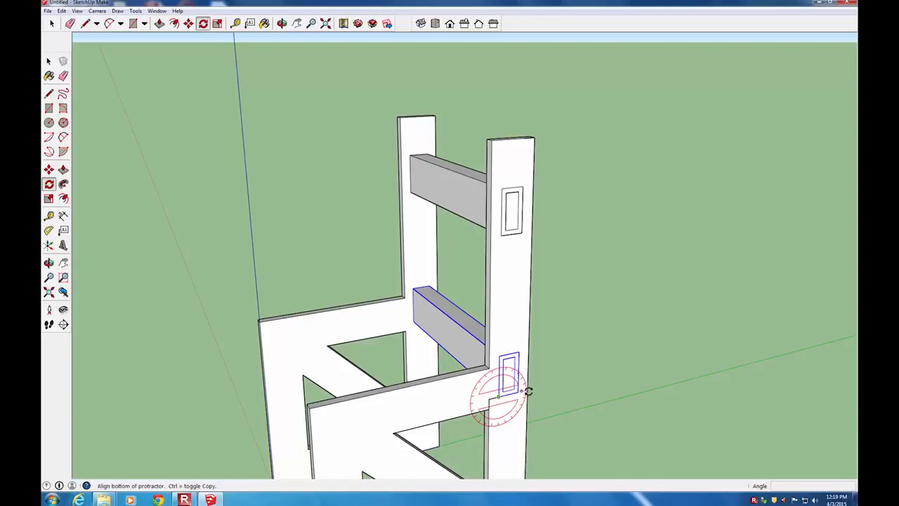
pyautogui.click(567, 380)
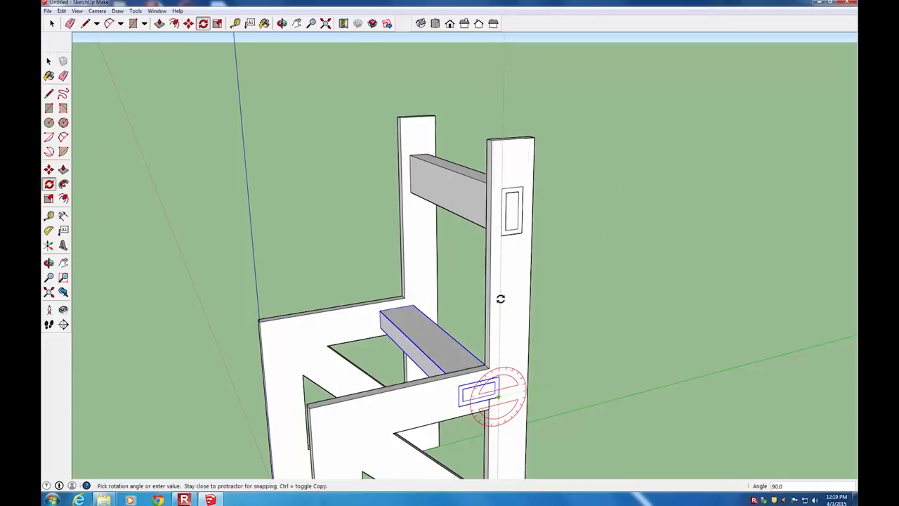
pyautogui.click(500, 298)
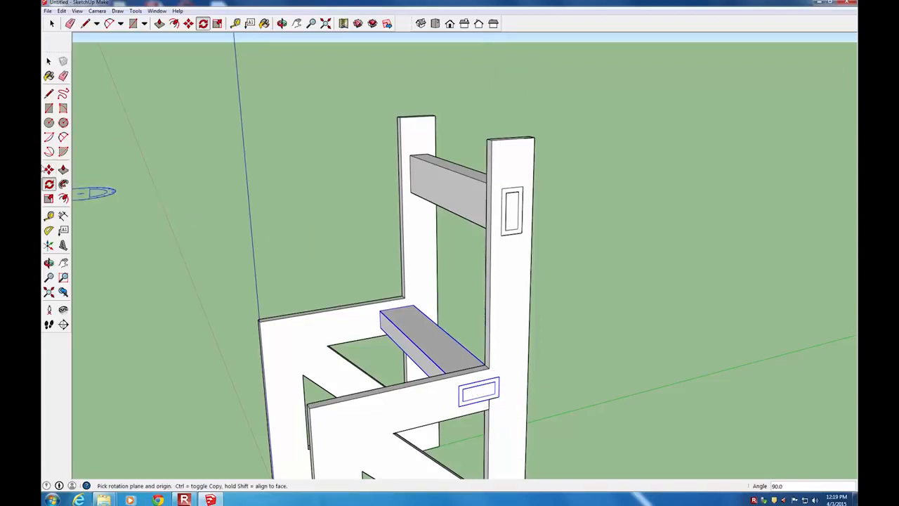
# - Copy the flat seat cross-member from its lower rear corner to the upper end of the reference line at the side's bottom rear
pyautogui.click(48, 169)
pyautogui.scroll(2, 474, 444)
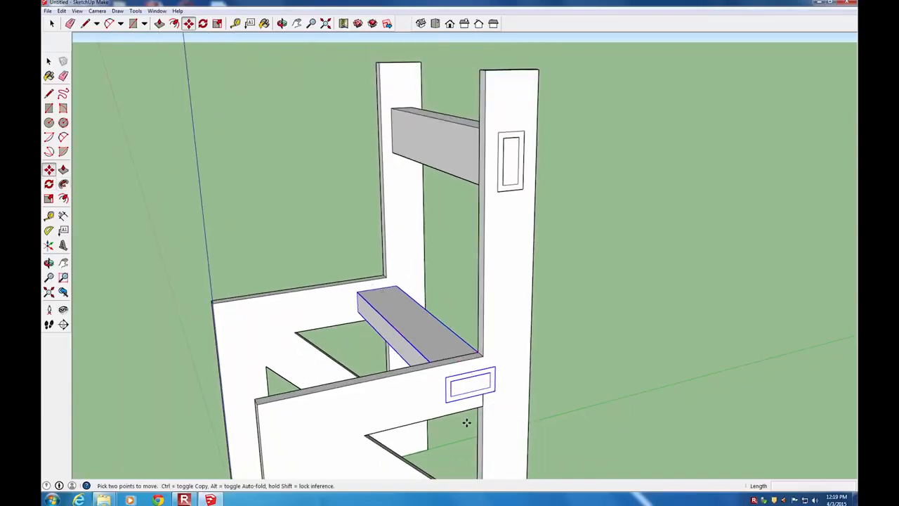
pyautogui.keyDown('shift'); pyautogui.moveTo(467, 423); pyautogui.dragTo(461, 239, button='middle'); pyautogui.keyUp('shift')
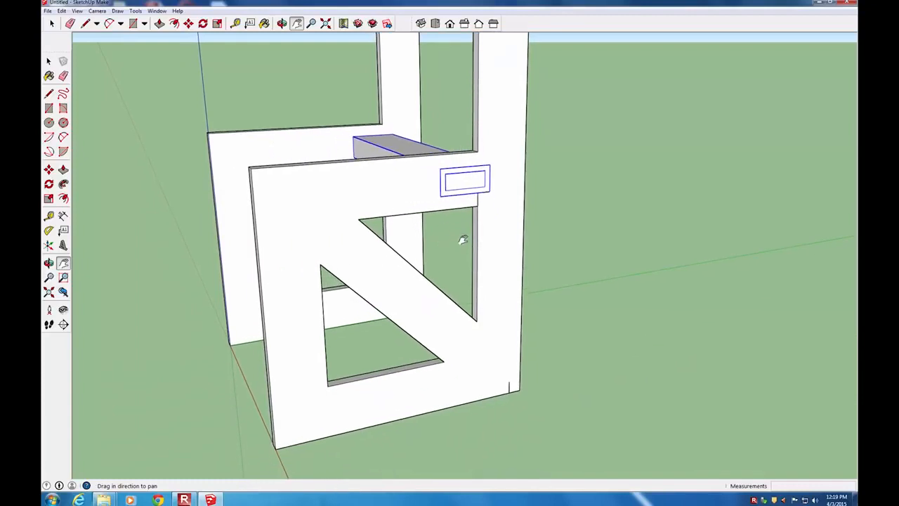
pyautogui.click(49, 171)
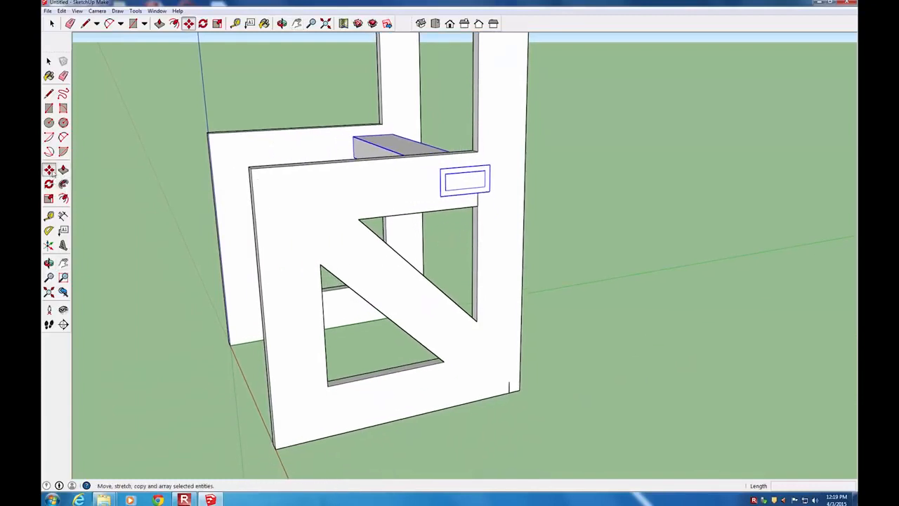
pyautogui.click(489, 190)
pyautogui.press('ctrl')
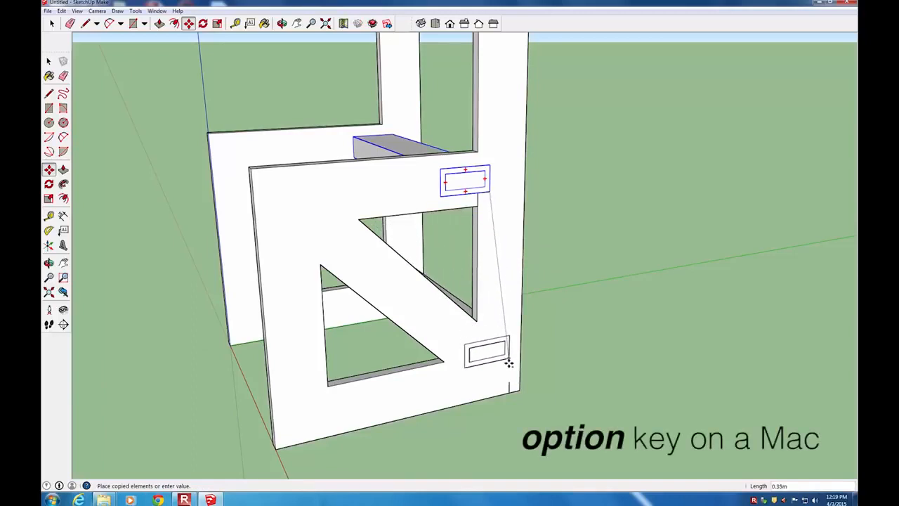
pyautogui.click(508, 384)
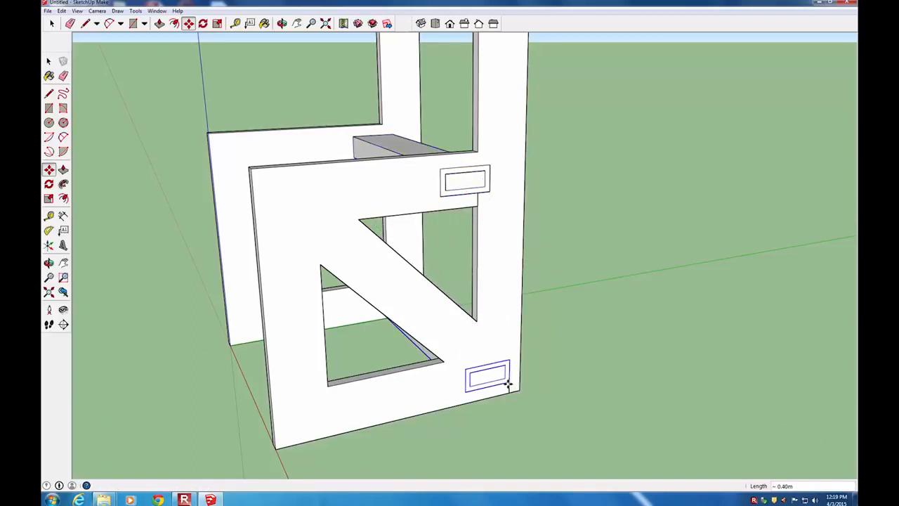
# - Select the seat and bottom cross-members together and copy them 0.15 m toward the chair's front
pyautogui.moveTo(532, 194); pyautogui.dragTo(558, 217, button='middle')
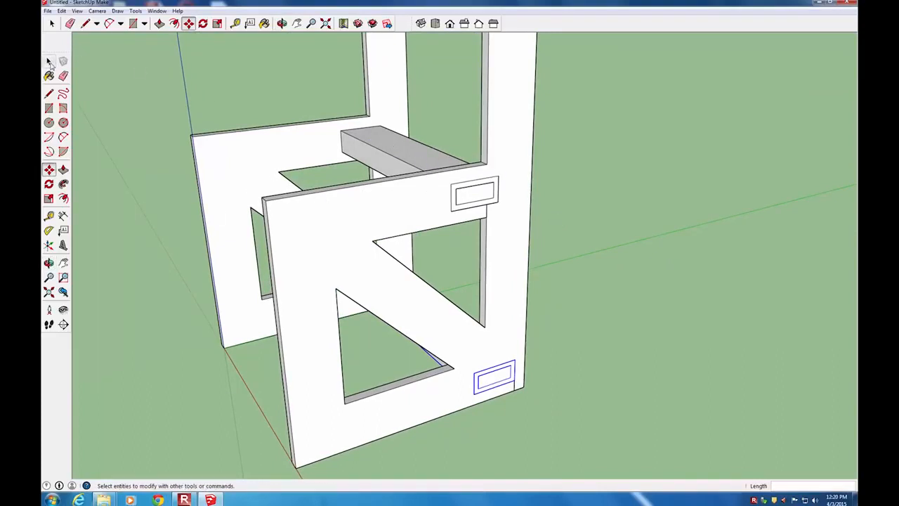
pyautogui.click(48, 61)
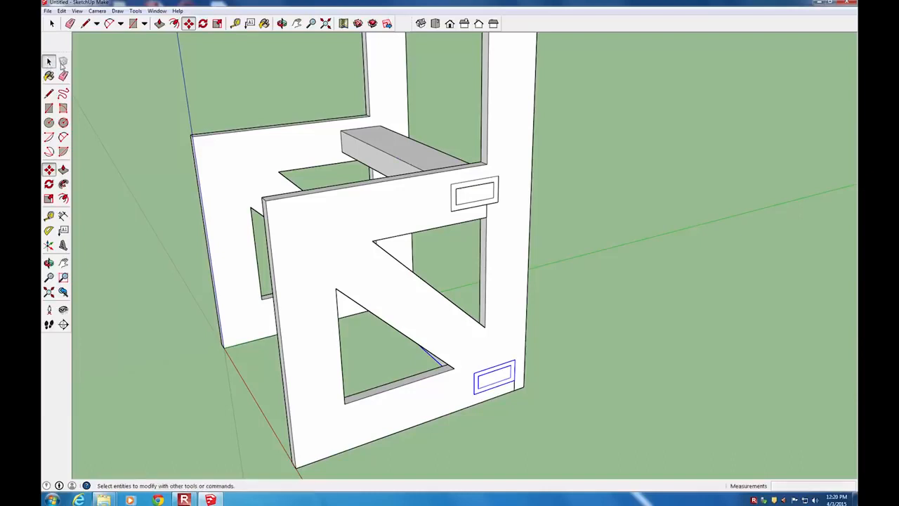
pyautogui.click(423, 159)
pyautogui.moveTo(462, 237); pyautogui.dragTo(479, 283, button='middle')
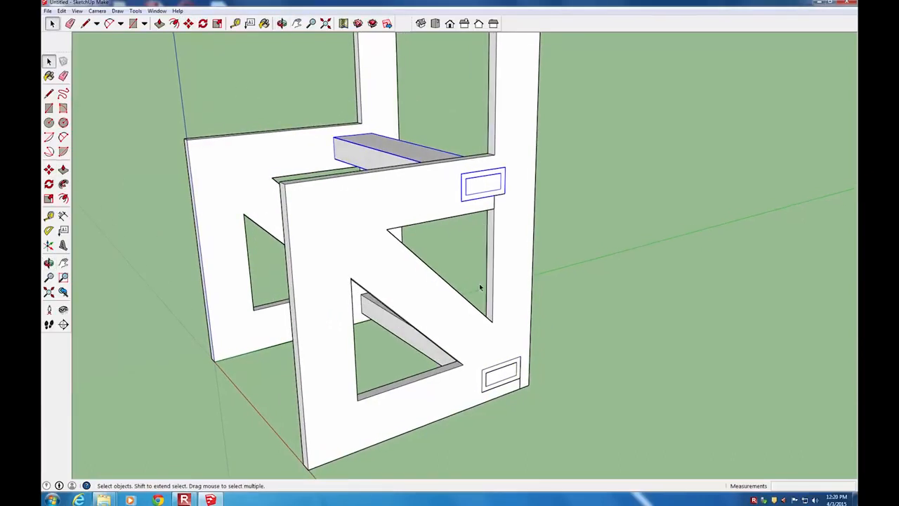
pyautogui.keyDown('ctrl'); pyautogui.click(425, 343); pyautogui.keyUp('ctrl')
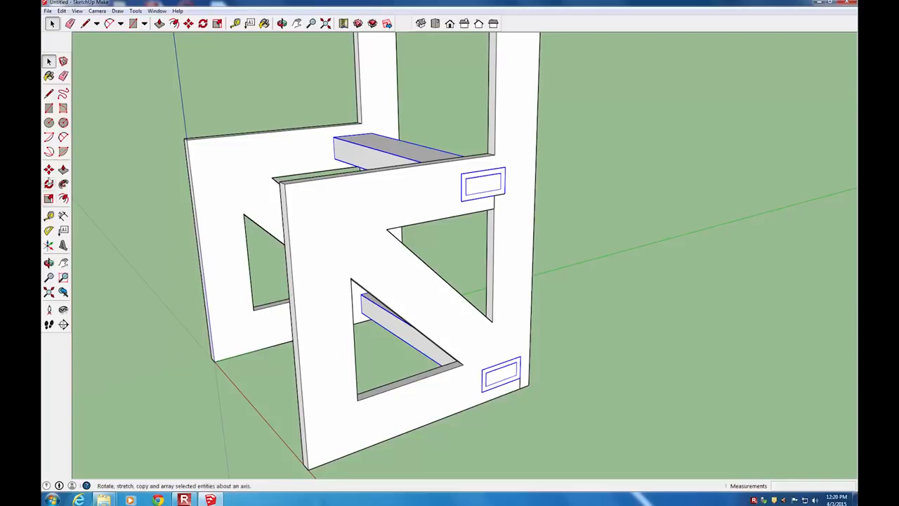
pyautogui.click(50, 170)
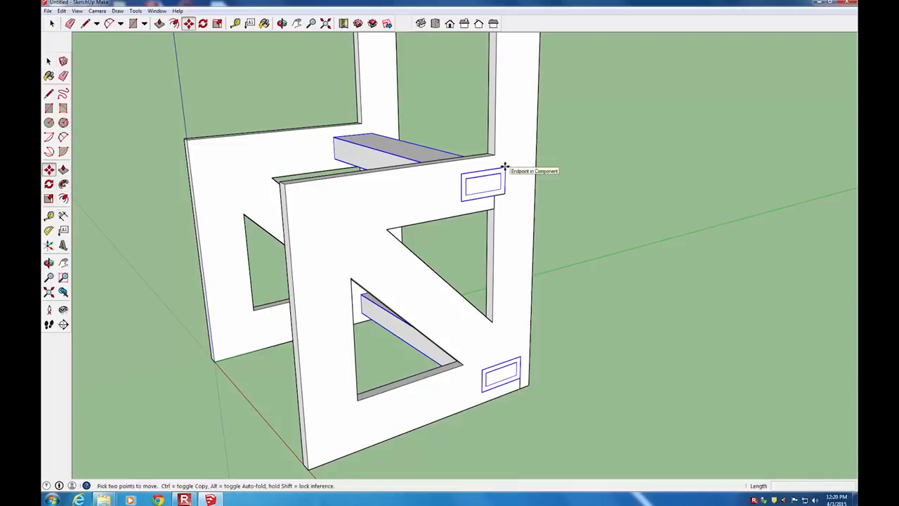
pyautogui.click(505, 167)
pyautogui.press('ctrl')
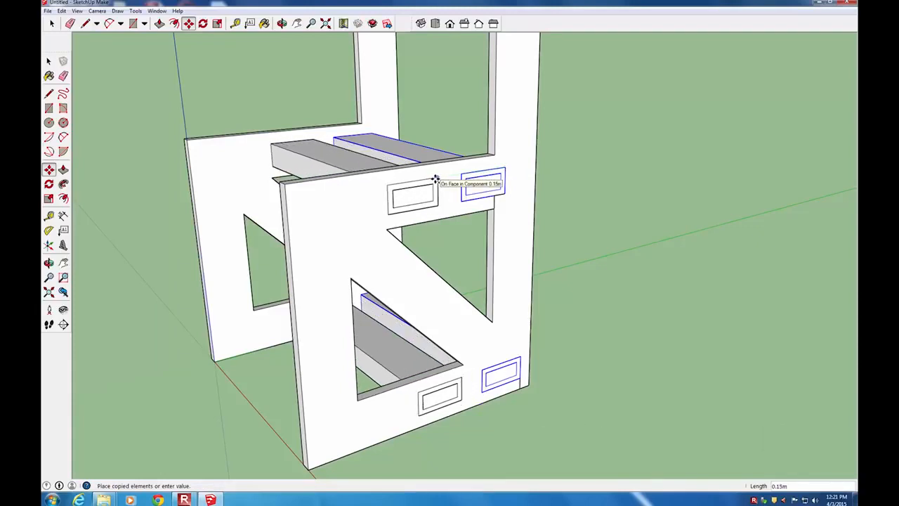
pyautogui.write('.')
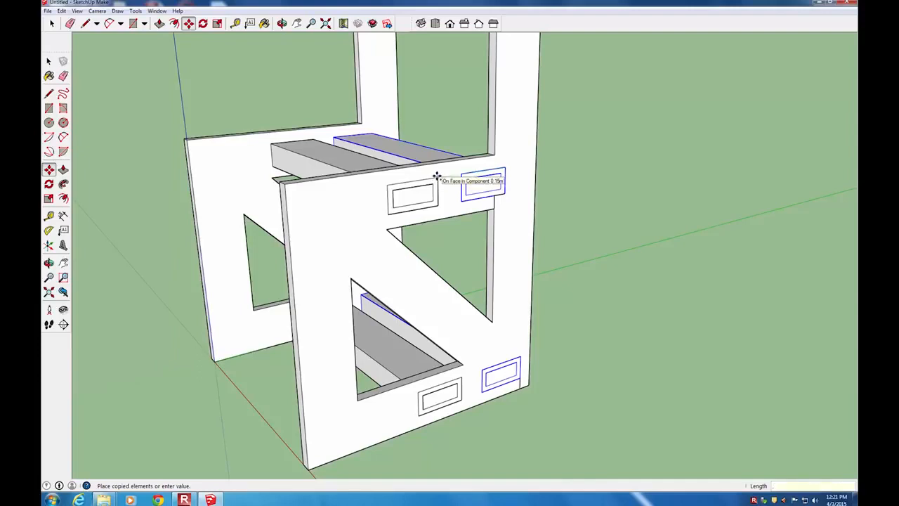
pyautogui.press('Return')
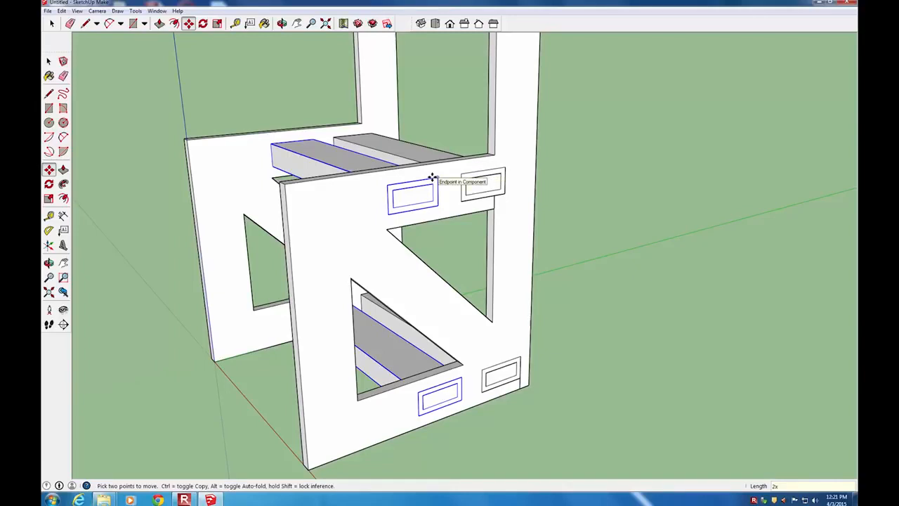
# - Array the copied pair of cross-members with a 2x multiplier, adding another pair at the same spacing
pyautogui.write('2x')
pyautogui.press('Return')
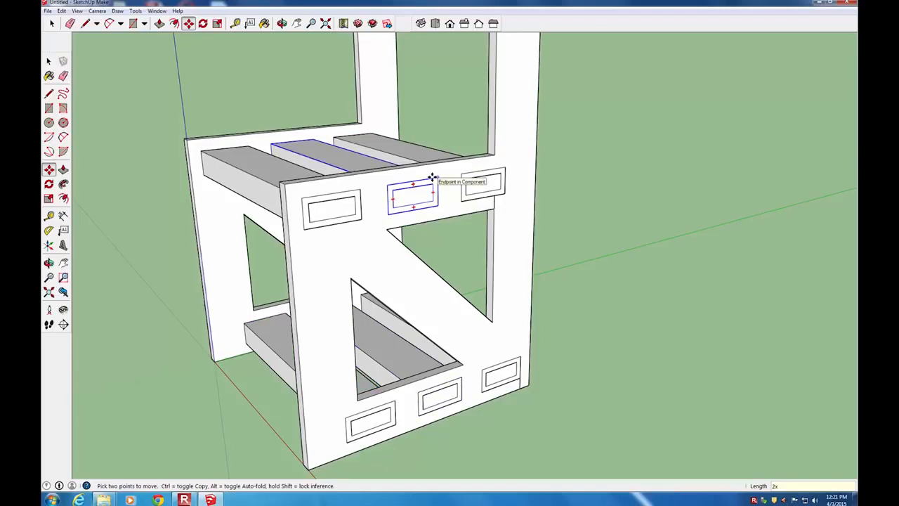
pyautogui.click(49, 61)
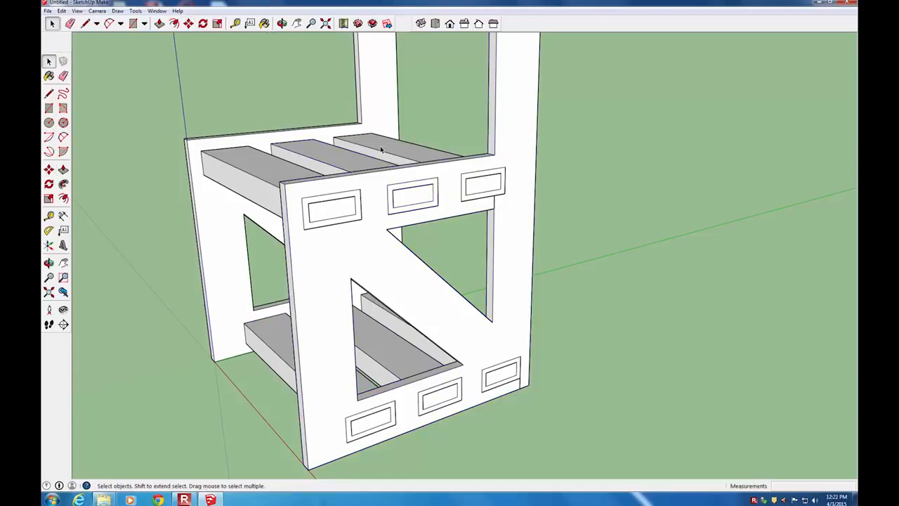
# - Examine the assembled chair from several angles, checking the seat, bottom and backrest cross-members where they meet the two sides
pyautogui.scroll(-3, 381, 146)
pyautogui.scroll(4, 382, 125)
pyautogui.scroll(-5, 383, 119)
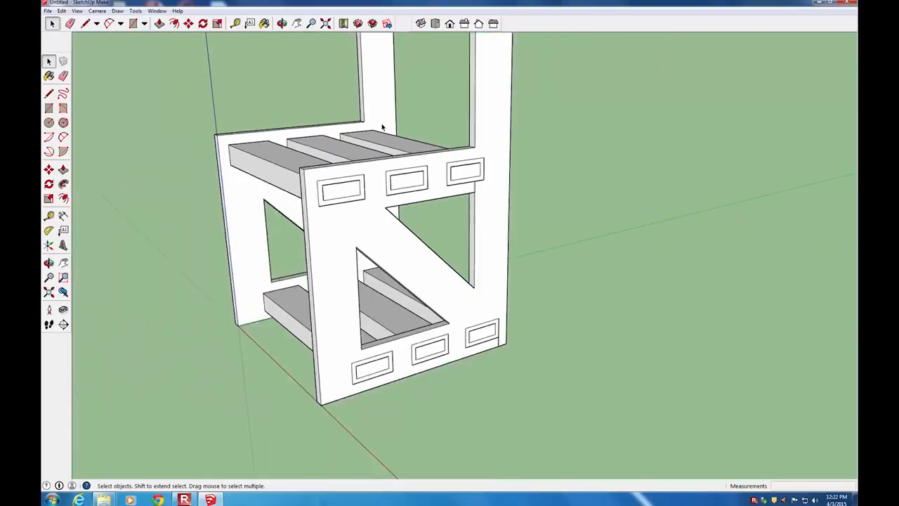
pyautogui.scroll(-3, 386, 99)
pyautogui.scroll(4, 391, 71)
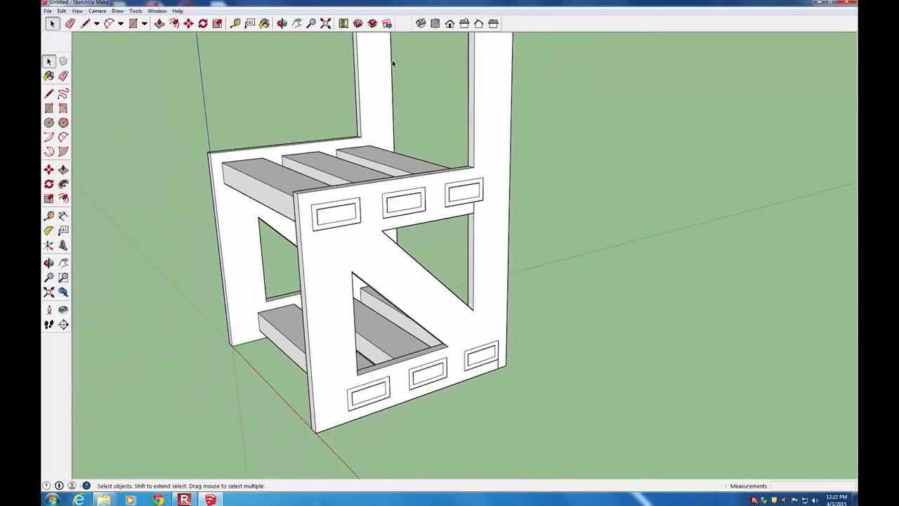
pyautogui.click(63, 263)
pyautogui.moveTo(434, 141); pyautogui.dragTo(434, 208)
pyautogui.scroll(-4, 426, 208)
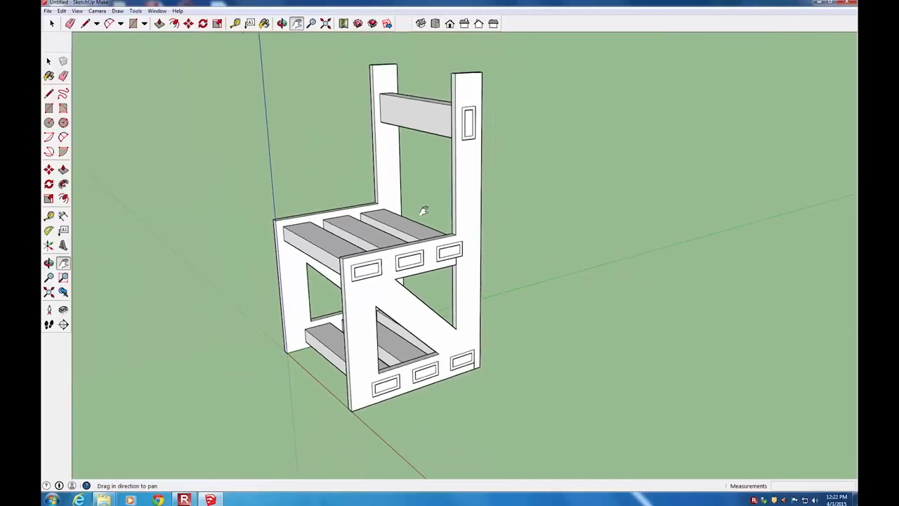
pyautogui.moveTo(427, 205); pyautogui.dragTo(417, 156, button='middle')
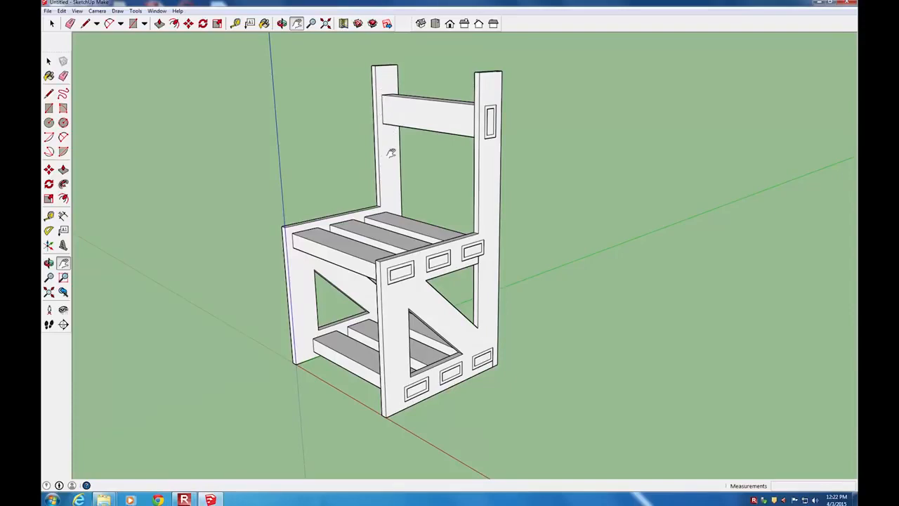
pyautogui.moveTo(378, 157); pyautogui.dragTo(444, 179, button='middle')
pyautogui.moveTo(491, 122); pyautogui.dragTo(452, 131, button='middle')
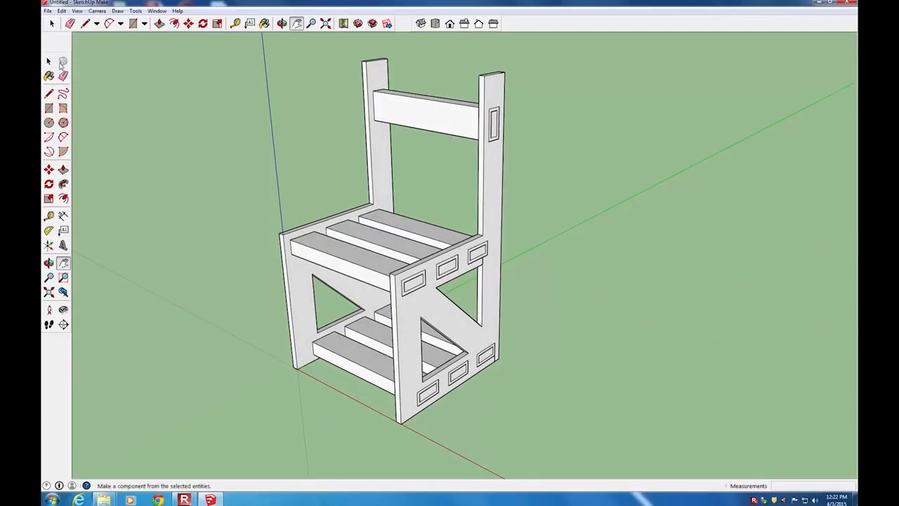
# - Open the backrest cross-member component, push its outer hollow end face inward 0.02 m, and close the component
pyautogui.click(49, 61)
pyautogui.click(440, 118)
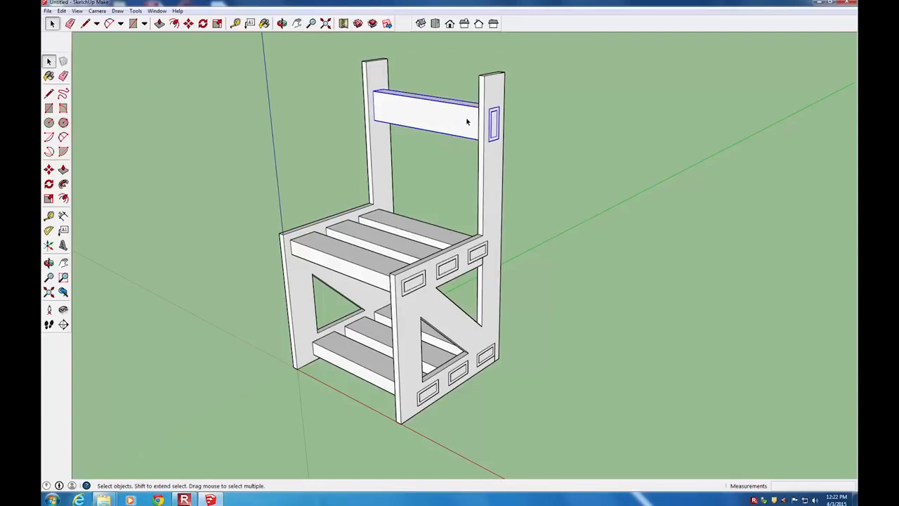
pyautogui.doubleClick(467, 122)
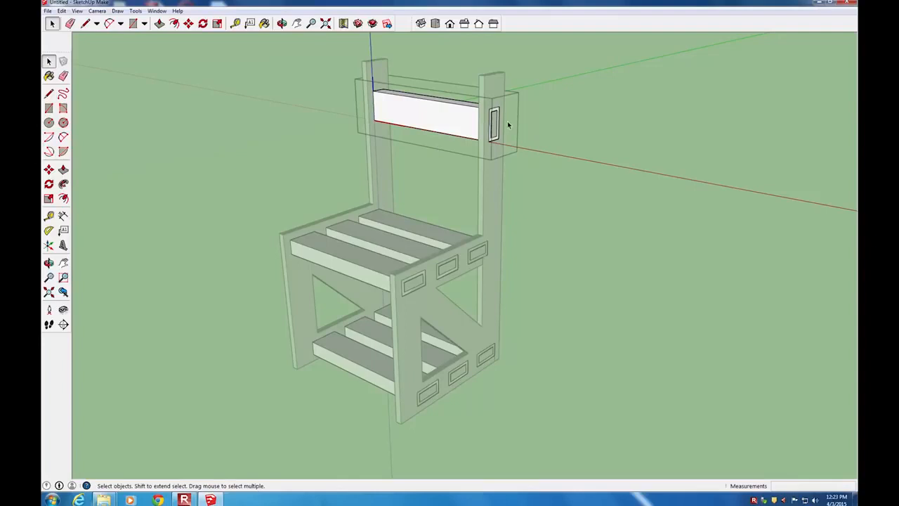
pyautogui.scroll(8, 495, 116)
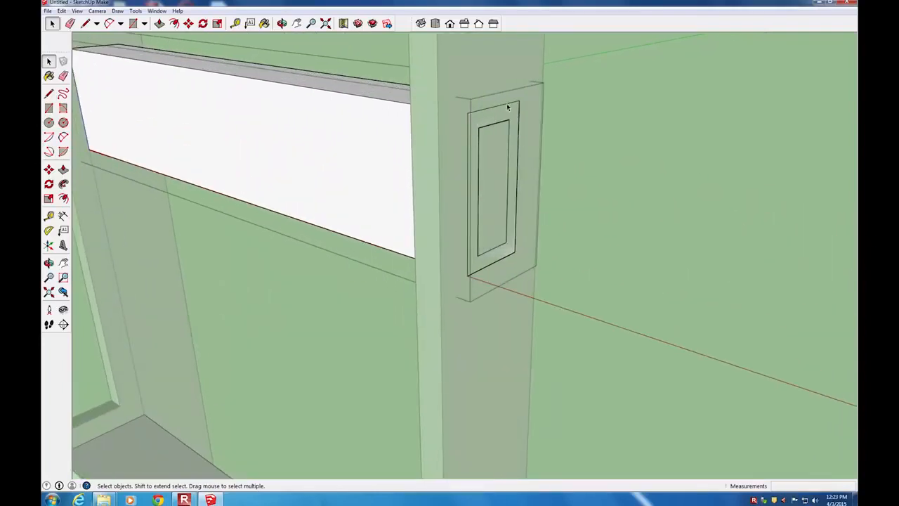
pyautogui.click(63, 169)
pyautogui.click(478, 124)
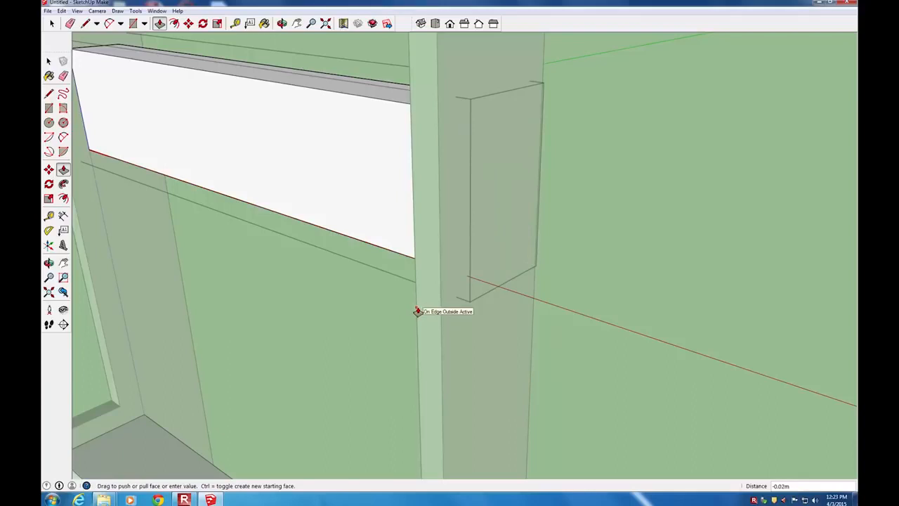
pyautogui.click(418, 311)
pyautogui.moveTo(353, 217); pyautogui.dragTo(618, 197, button='middle')
pyautogui.moveTo(669, 141); pyautogui.dragTo(424, 147, button='middle')
pyautogui.press('space')
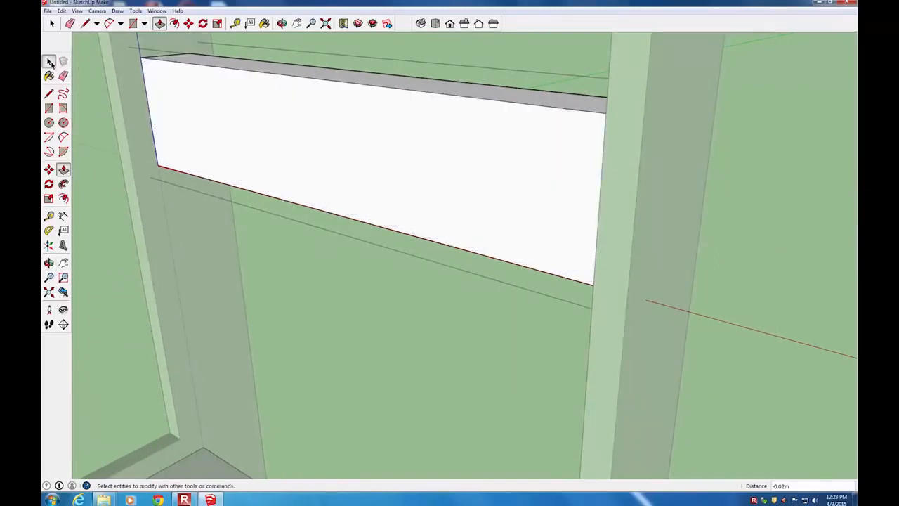
pyautogui.click(368, 278)
# - Delete the leftover reference lines at the rear of the seat rail on the chair side's outer face
pyautogui.scroll(-10, 373, 249)
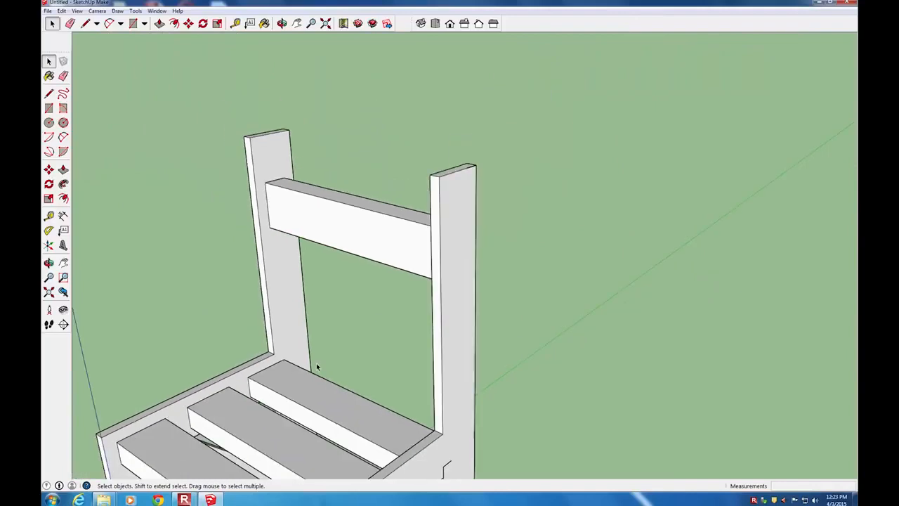
pyautogui.scroll(4, 269, 469)
pyautogui.press('h')
pyautogui.moveTo(312, 419); pyautogui.dragTo(406, 226)
pyautogui.scroll(-5, 406, 226)
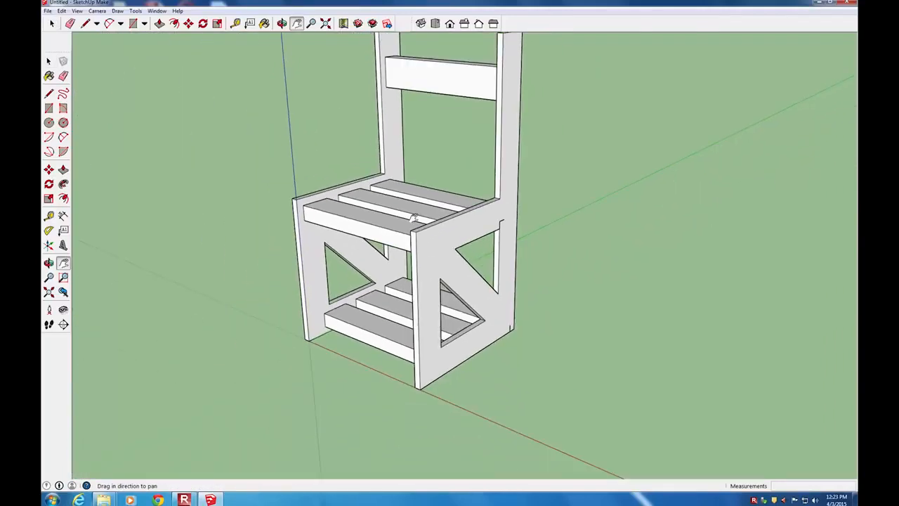
pyautogui.press('o')
pyautogui.moveTo(349, 234); pyautogui.dragTo(370, 233)
pyautogui.press('h')
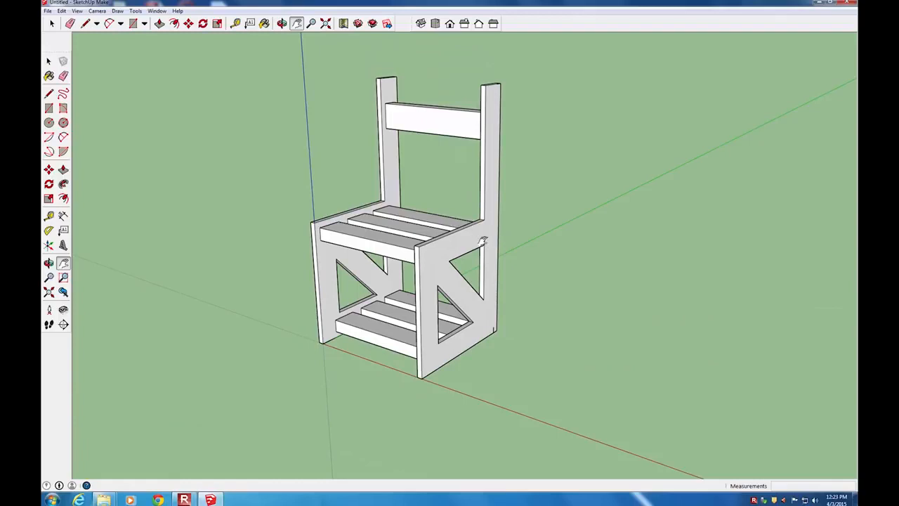
pyautogui.press('space')
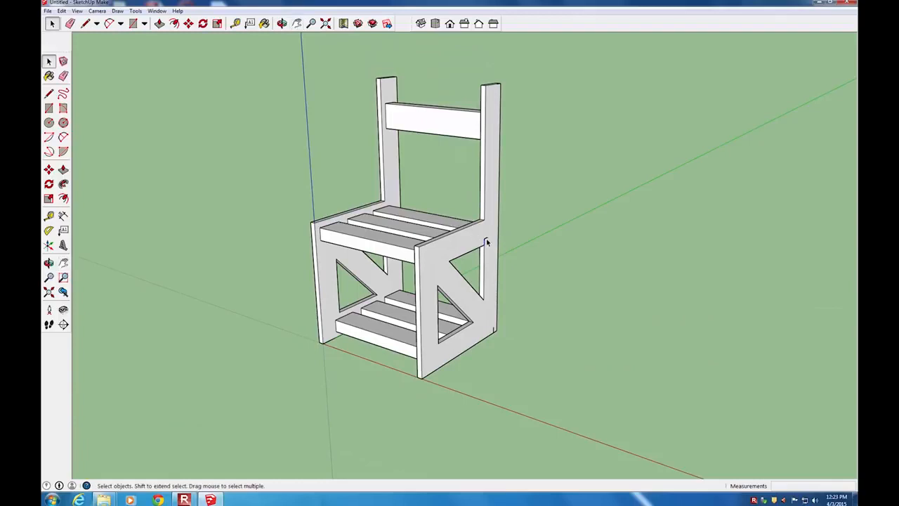
pyautogui.press('Delete')
pyautogui.press('Delete')
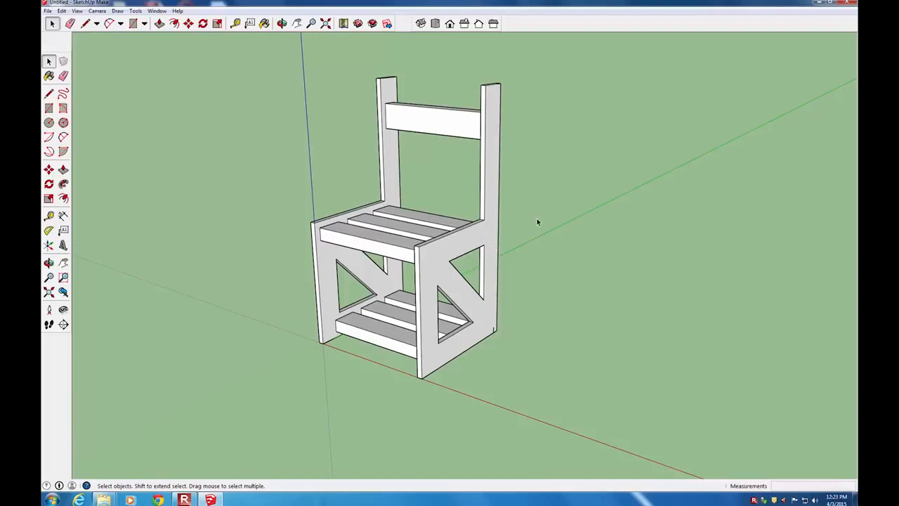